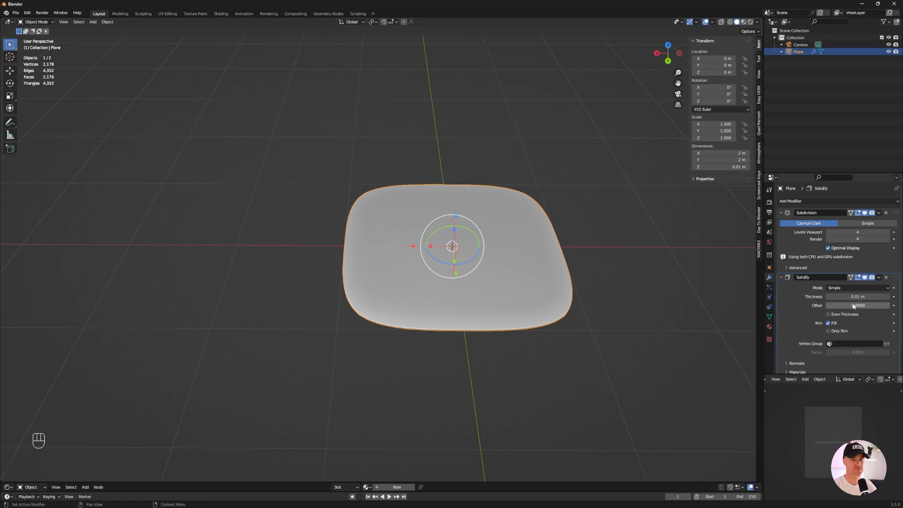
Set the plane's Solidify thickness to 0.02 m and check the thickened edge.
click(866, 297)
text(0.02)
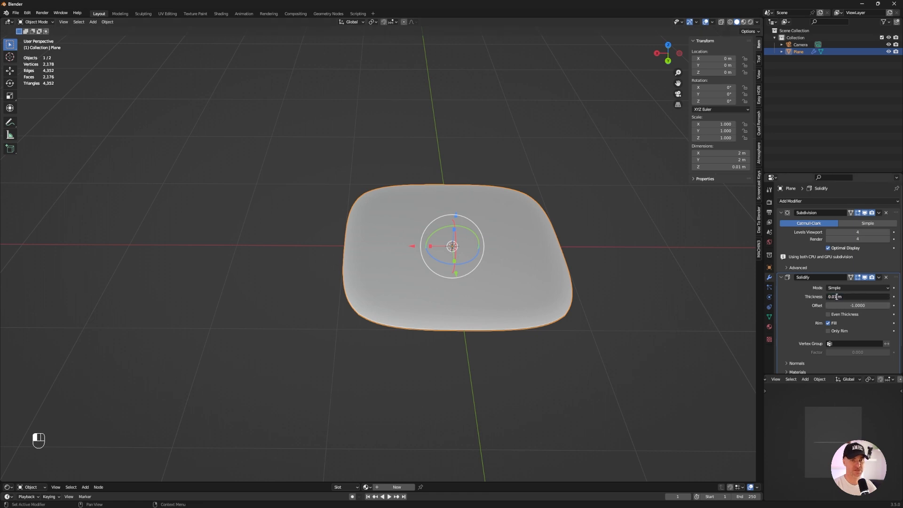
key(Return)
middle_drag(584, 311, 556, 297)
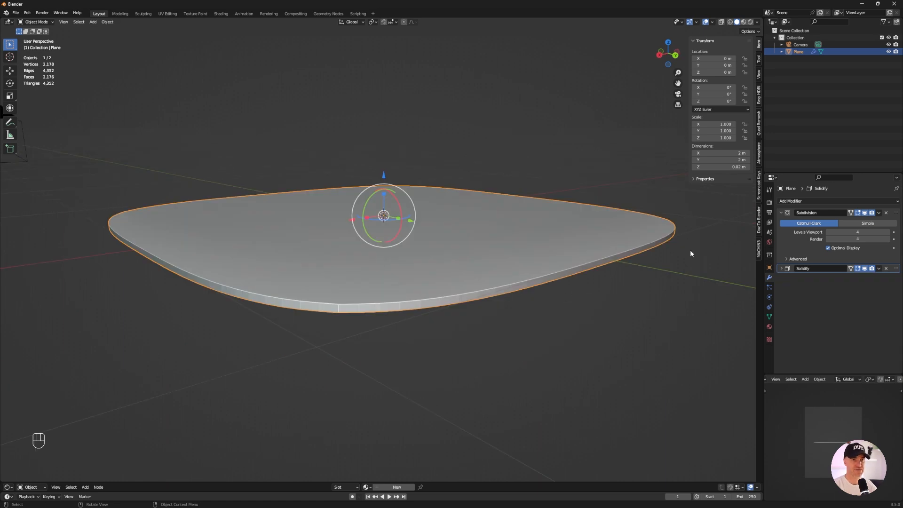
Add a Bevel modifier to the plane with an amount of 0.004 m and collapse the modifier settings.
click(799, 201)
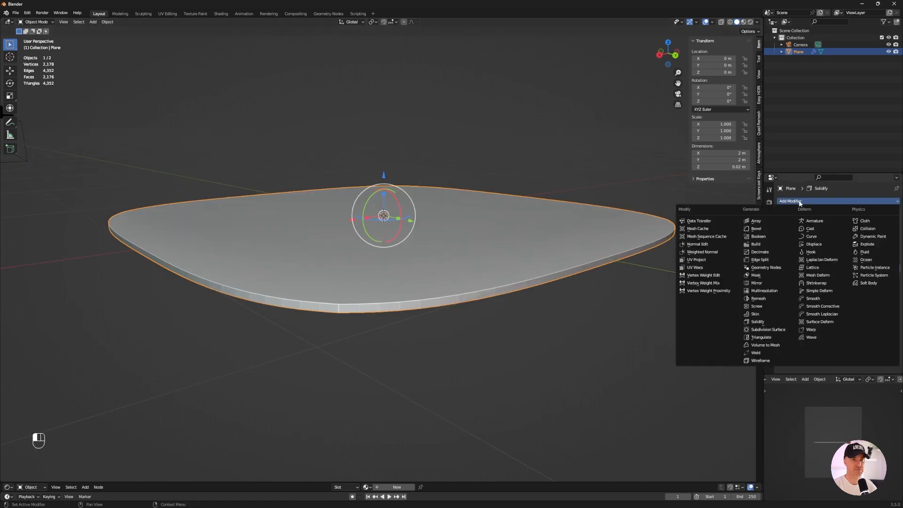
click(769, 229)
double_click(846, 305)
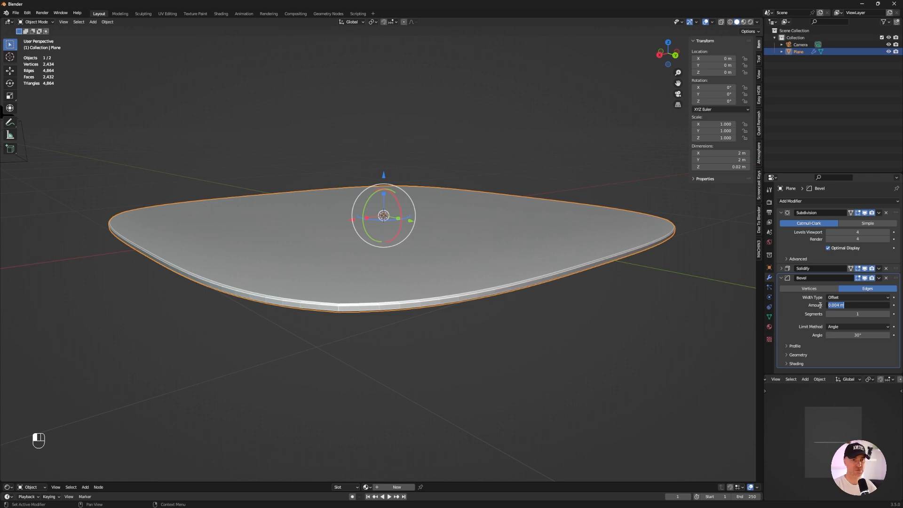
click(781, 278)
click(782, 213)
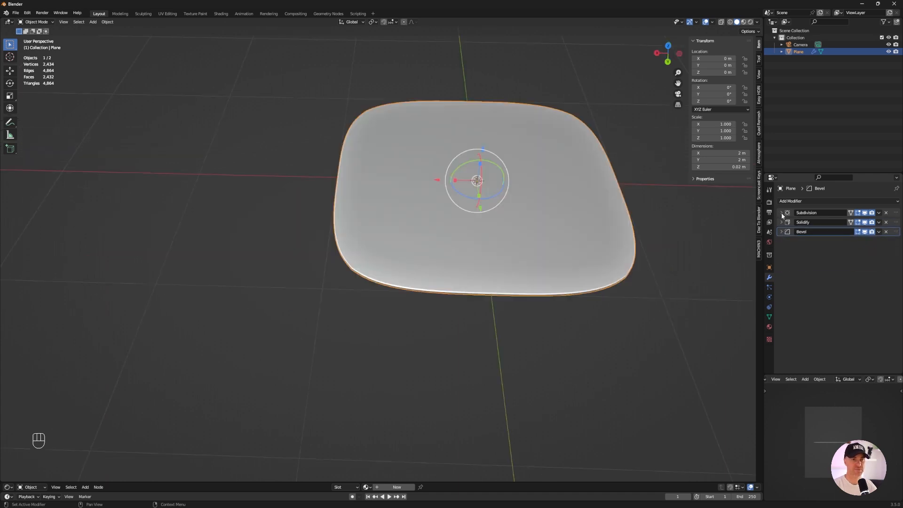
Add a Simple Deform modifier to the plane, twisting it 74.3° about the X axis.
click(798, 201)
click(809, 201)
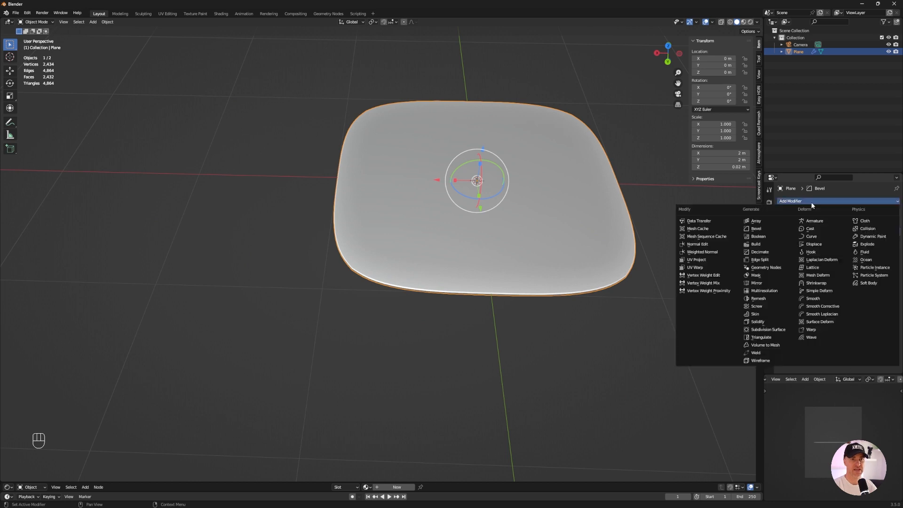
click(824, 294)
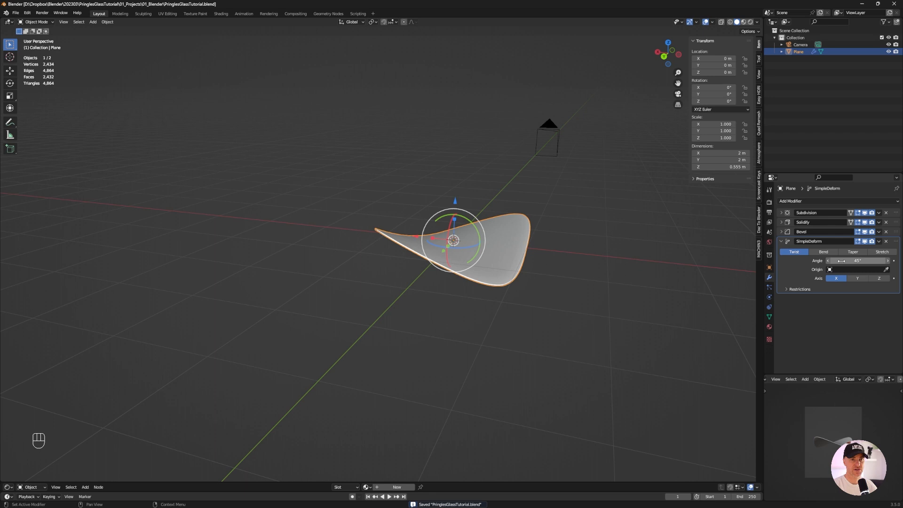
mouse_move(857, 261)
mouse_down()
mouse_move(867, 260)
mouse_move(842, 261)
mouse_up()
click(626, 247)
Duplicate the twisted plane beside the original and rotate the copy, leaving its twist on the X axis.
click(778, 52)
middle_drag(516, 286, 555, 264)
key(shift+d)
click(857, 279)
middle_drag(330, 331, 348, 245)
click(836, 278)
key(r)
click(329, 282)
Set the copy's twist angle to 31.6° and move it above the original plane in the back view.
drag(860, 261, 840, 260)
alt+middle_drag(651, 288, 658, 285)
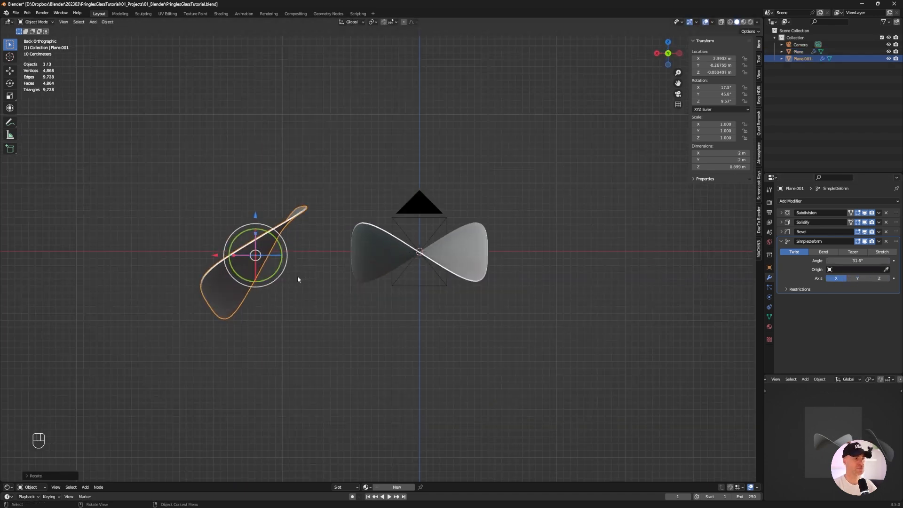
key(g)
click(529, 215)
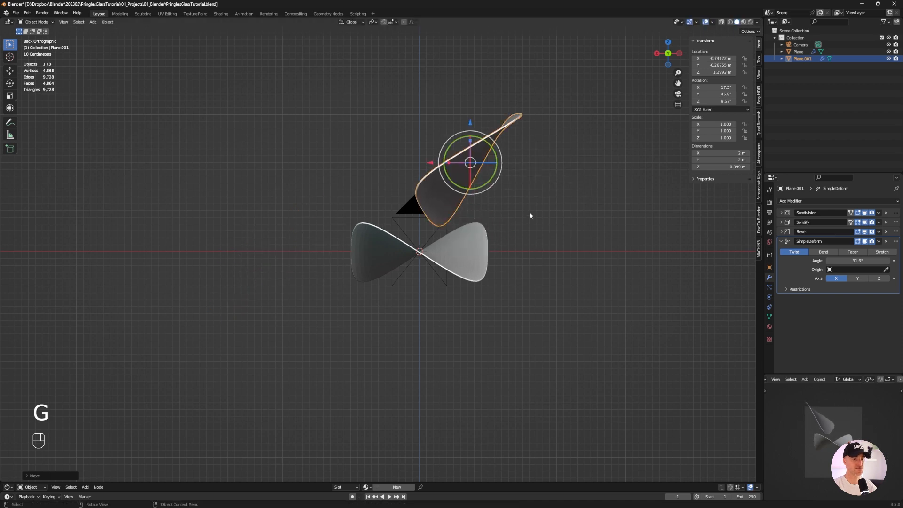
Duplicate Plane.001 as a third shape, then rotate it and place it just below the original plane.
key(shift+d)
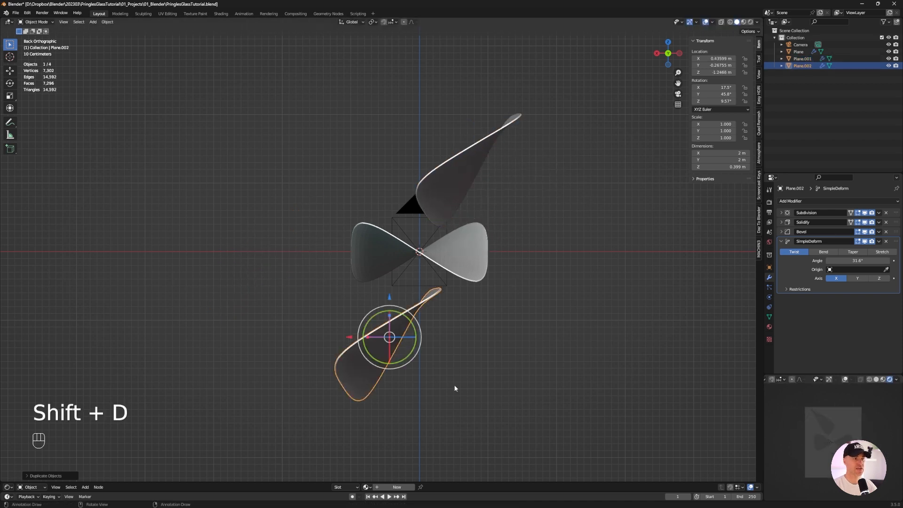
click(451, 383)
key(r)
click(386, 386)
key(g)
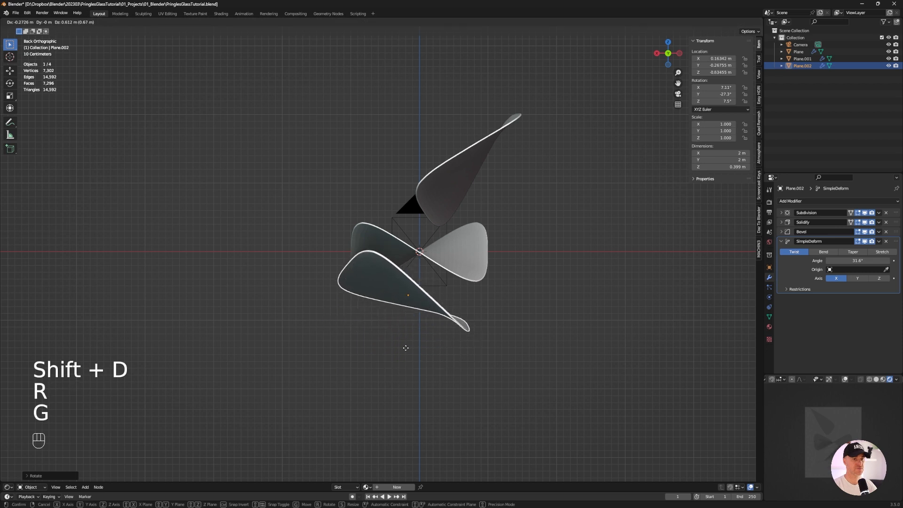
click(406, 347)
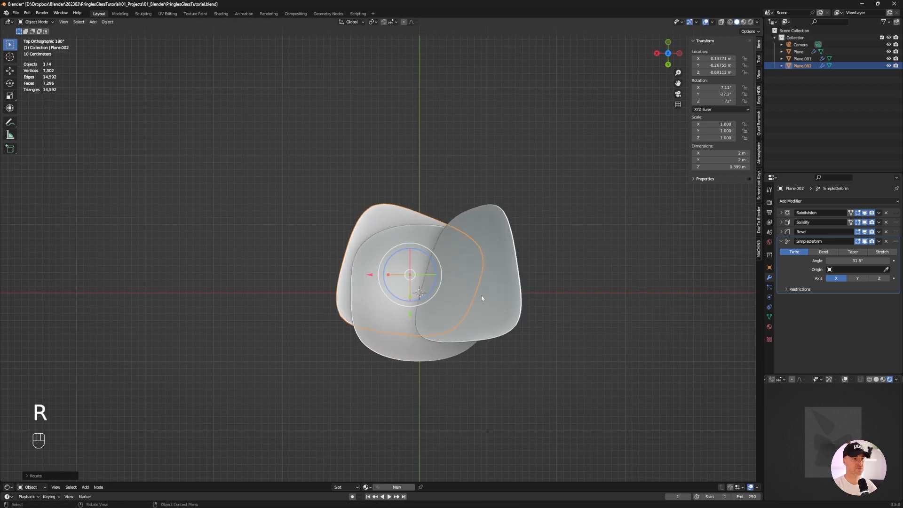
Set the third shape's twist angle to 159° and move it above the original, opposite Plane.001.
drag(852, 261, 880, 260)
key(ctrl+KP_1)
key(g)
click(388, 299)
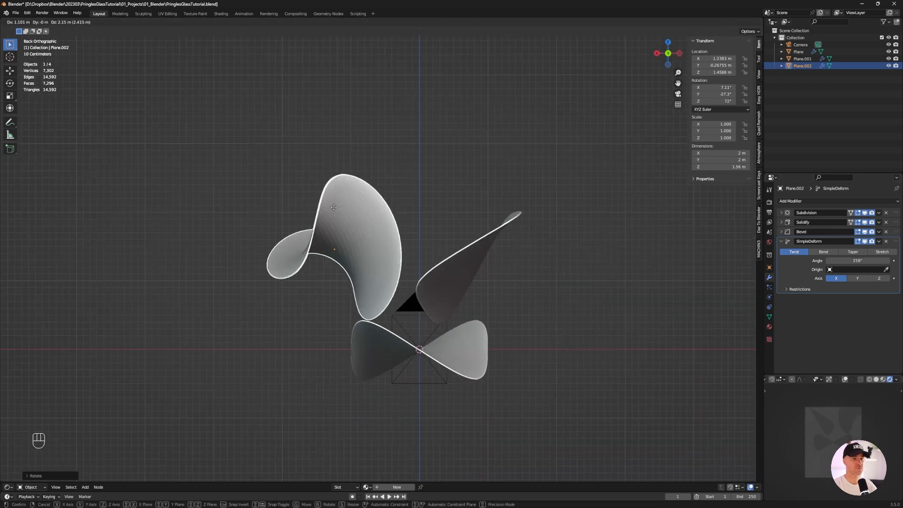
Apply smooth shading to Plane.002 and Plane.001.
right_click(363, 203)
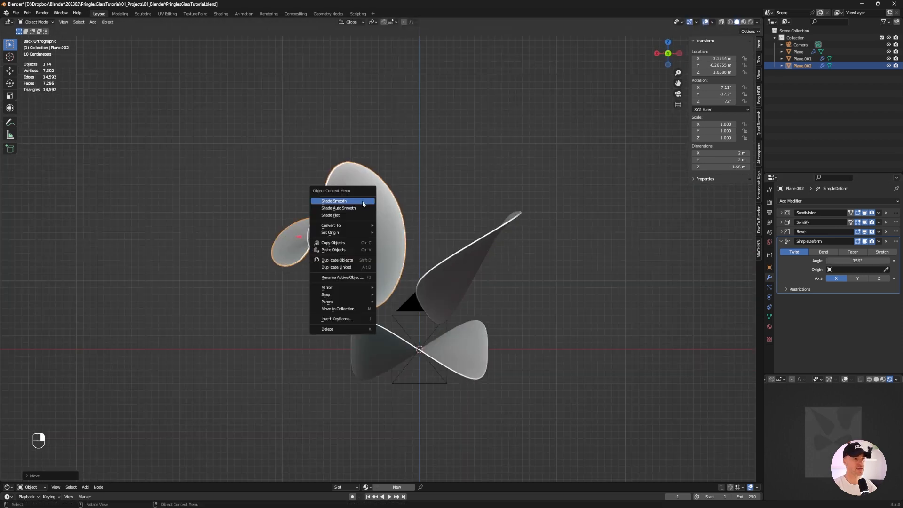
click(362, 201)
click(465, 254)
right_click(464, 254)
click(464, 256)
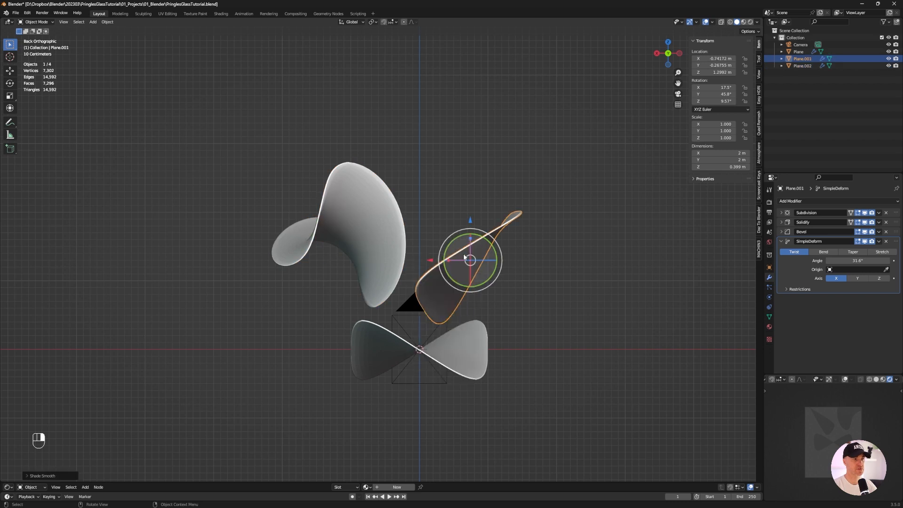
Rotate the original plane freely so it tilts differently from the two copies.
click(481, 345)
middle_drag(540, 341, 439, 369)
key(r)
click(459, 359)
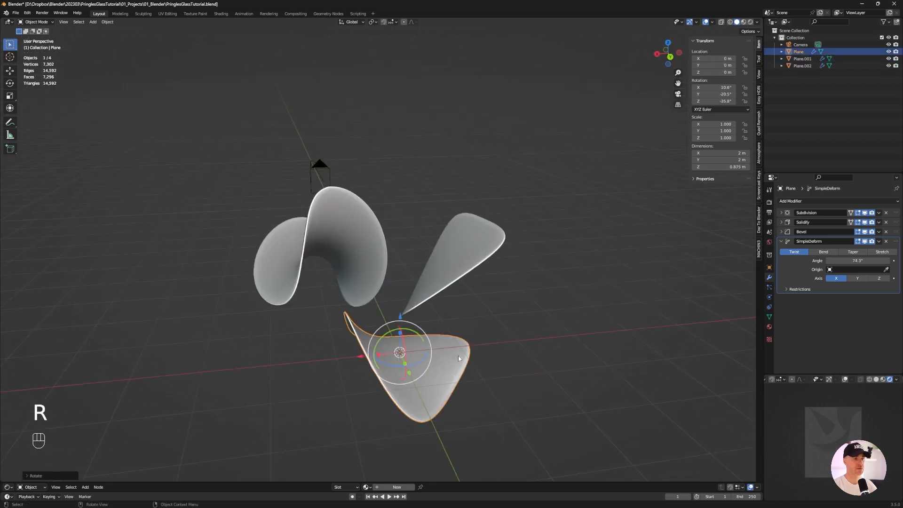
Scale all three planes up together by a factor of about 2 and apply their scale.
alt+middle_drag(398, 346, 417, 325)
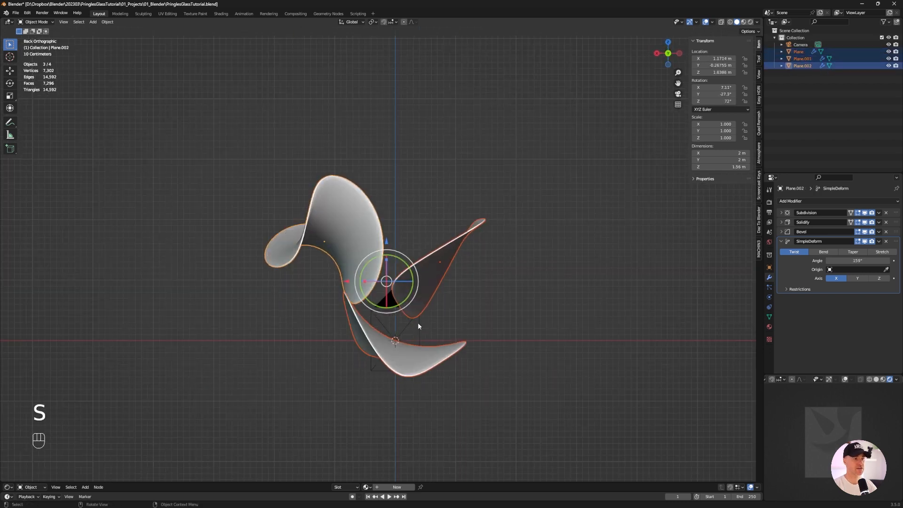
key(s)
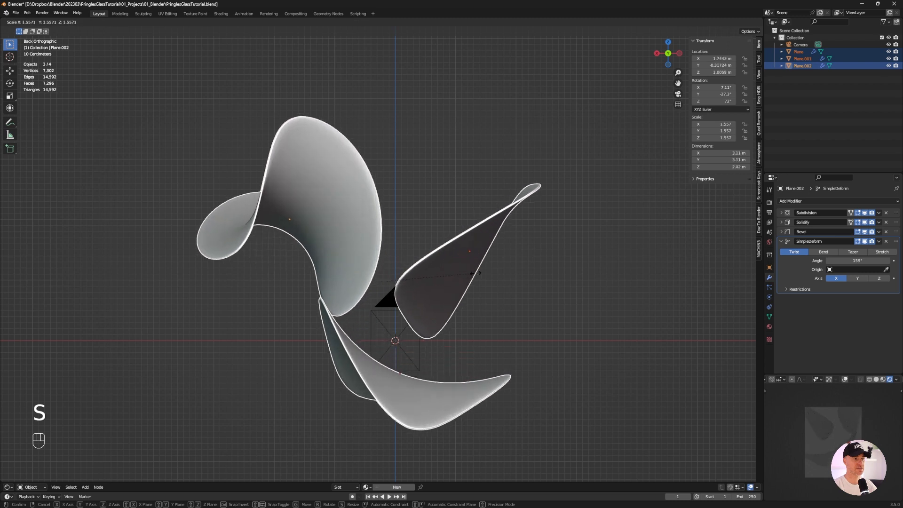
click(489, 275)
mouse_move(397, 313)
middle_down()
mouse_move(394, 374)
mouse_move(396, 314)
middle_up()
scroll(397, 314, down, 2)
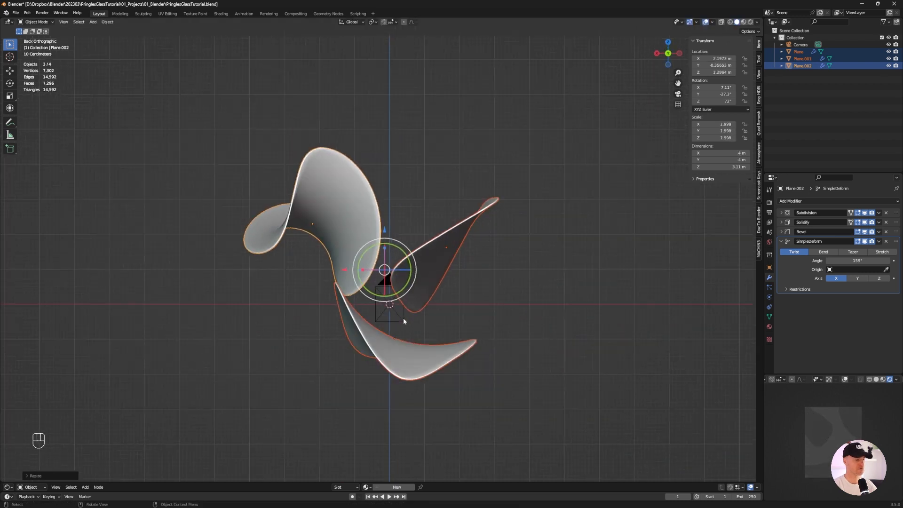
key(ctrl+a)
click(403, 319)
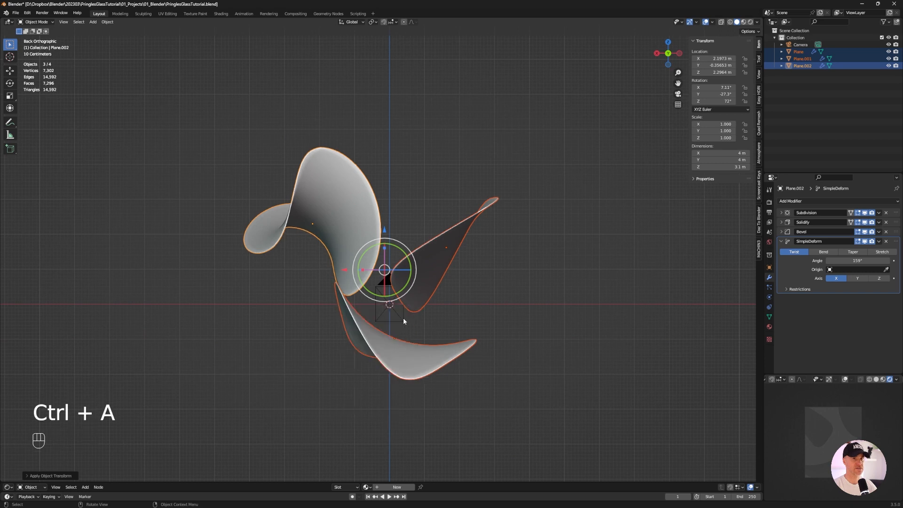
Move the original lower plane closer to the two upper shapes.
click(516, 328)
click(400, 355)
key(g)
alt+middle_drag(370, 330, 437, 325)
key(g)
middle_drag(376, 283, 442, 265)
Set Plane.001's Simple Deform twist to -49° about the Y axis and save the file.
drag(857, 260, 830, 260)
drag(607, 188, 645, 262)
key(ctrl+z)
click(564, 277)
mouse_move(858, 260)
mouse_down()
mouse_move(880, 260)
mouse_move(846, 261)
mouse_up()
click(640, 270)
shift+middle_drag(459, 348, 346, 336)
key(ctrl+s)
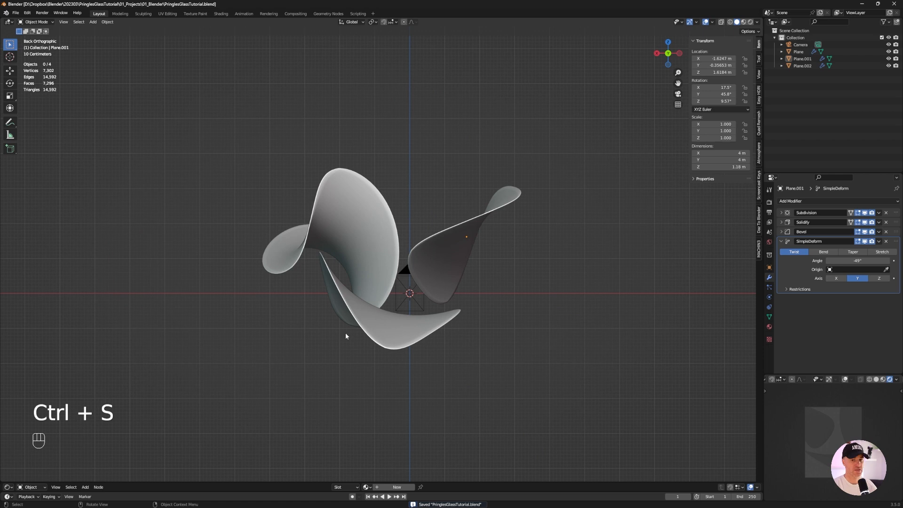
Create Easy HDRI world nodes with the studio image and set the background display to Solid.
click(759, 94)
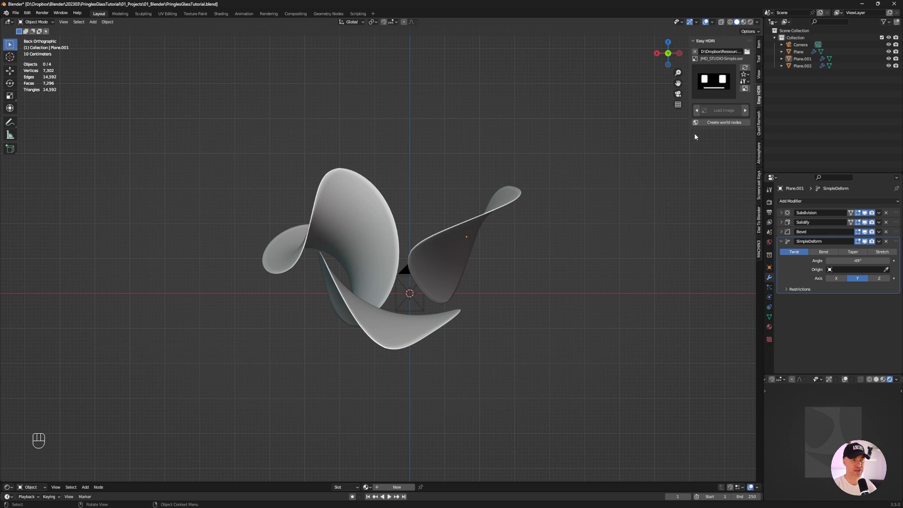
click(705, 123)
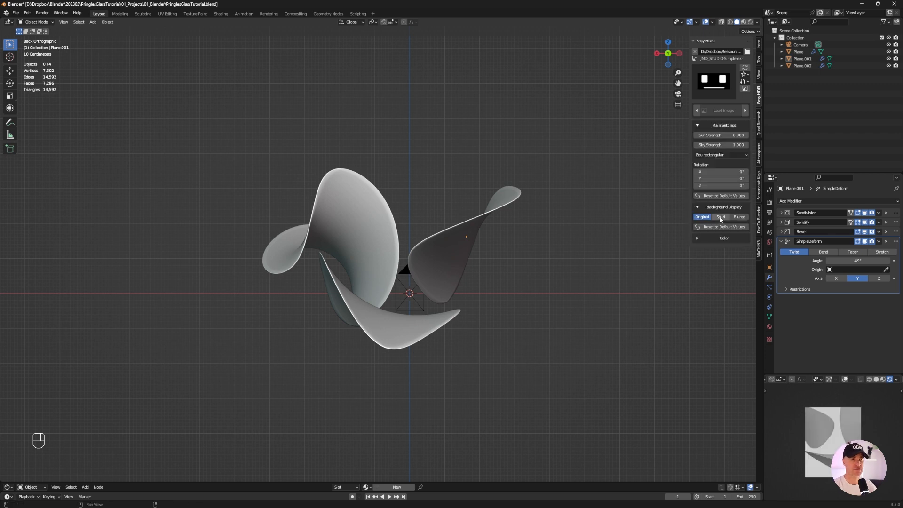
click(720, 217)
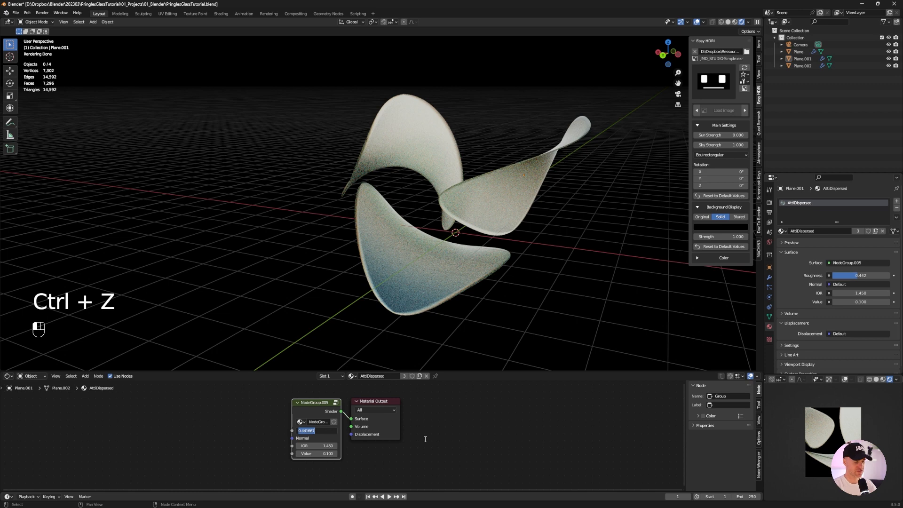
Set the AttiDispersed material's roughness to 0.1 and check the glass edges up close.
text(0.1)
key(Return)
middle_drag(401, 309, 363, 227)
scroll(437, 201, up, 4)
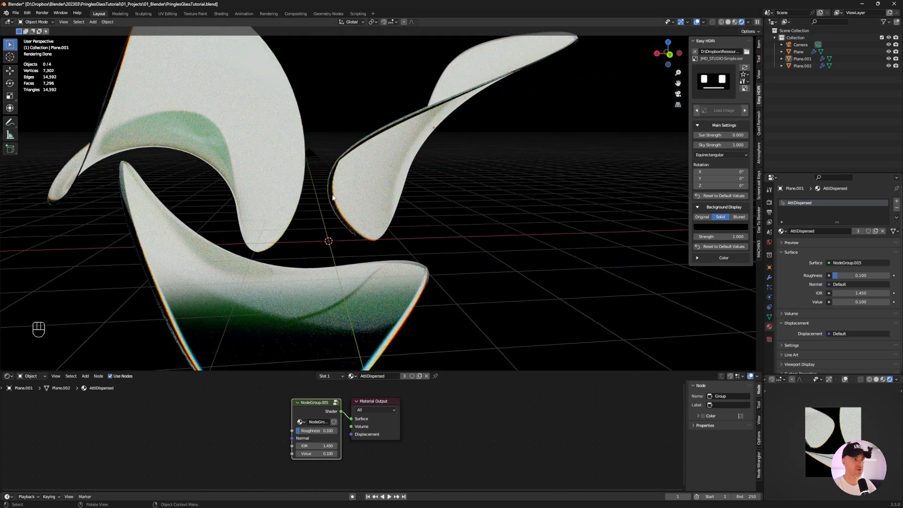
middle_drag(338, 179, 376, 226)
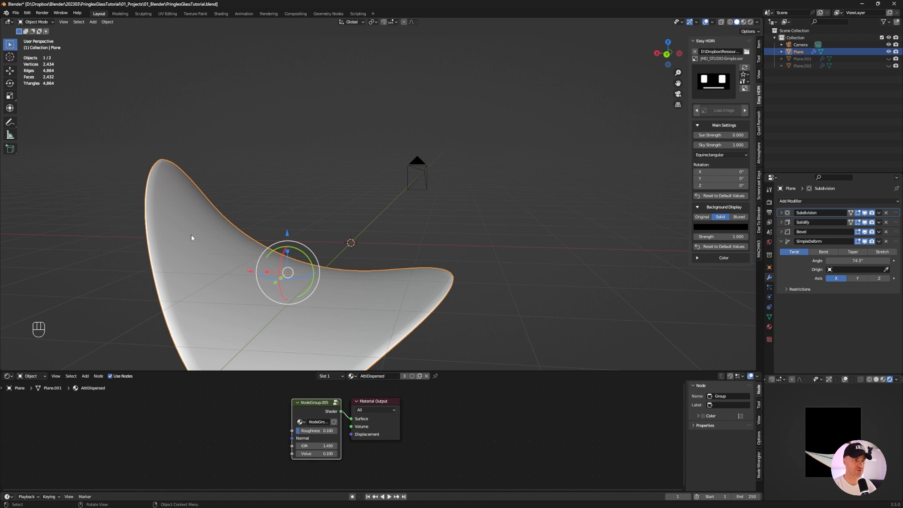
Examine the isolated plane's curved edge and mesh density in wireframe, returning to solid shading.
middle_drag(195, 227, 154, 228)
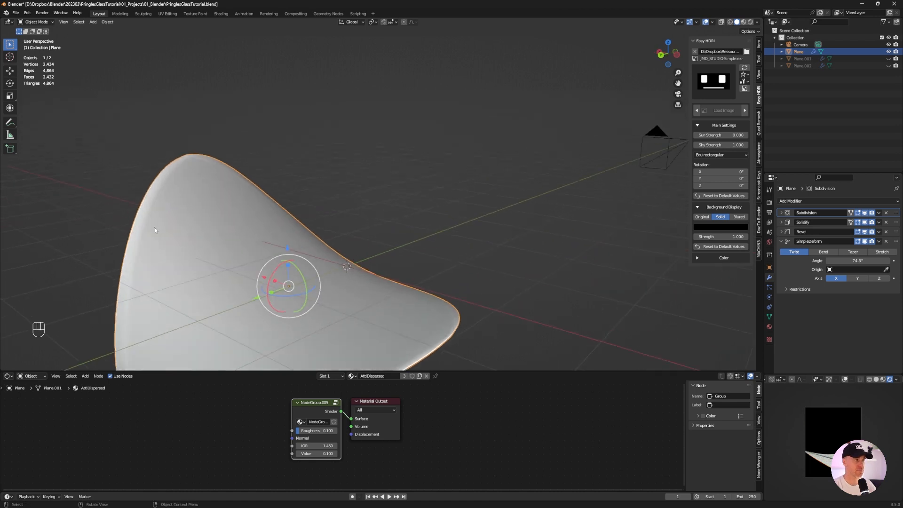
scroll(181, 162, up, 3)
shift+middle_drag(100, 177, 266, 200)
middle_drag(266, 199, 252, 191)
scroll(252, 191, up, 1)
shift+middle_drag(178, 255, 275, 209)
click(730, 21)
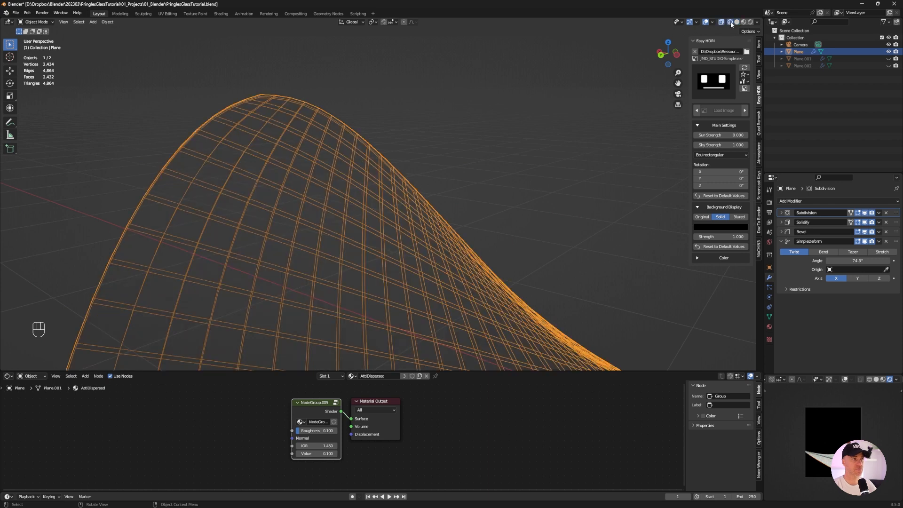
click(737, 22)
Reorder the plane's Solidify modifier above Subdivision and remove the Bevel modifier.
drag(896, 224, 896, 211)
click(865, 233)
click(865, 233)
click(886, 231)
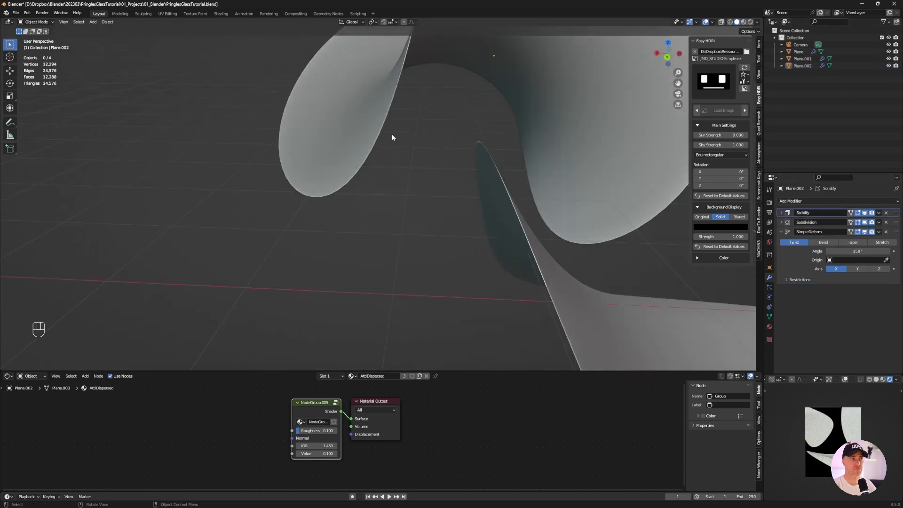
Increase the Solidify thickness of the planes to 0.2 m.
click(799, 52)
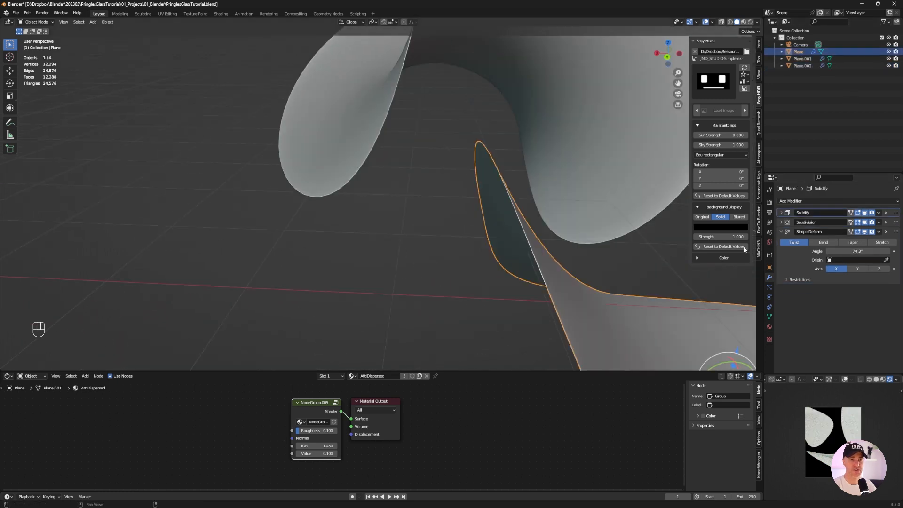
click(781, 213)
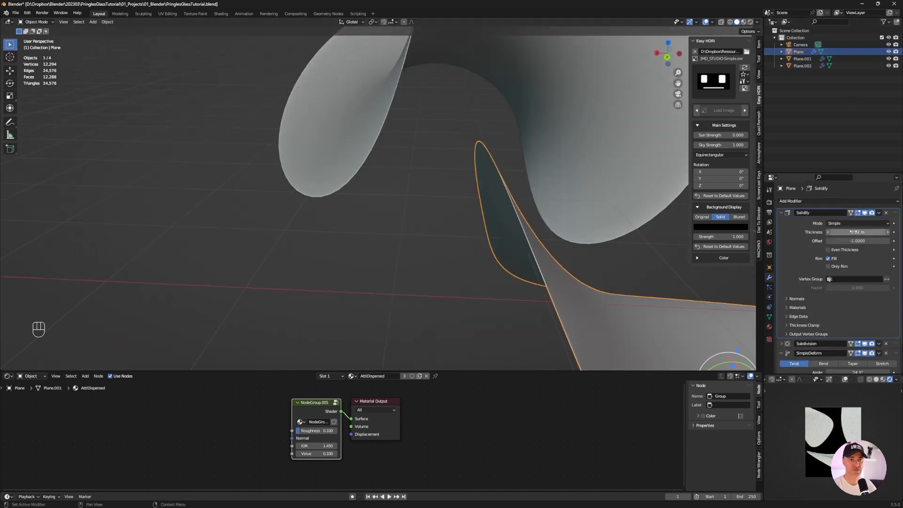
double_click(862, 232)
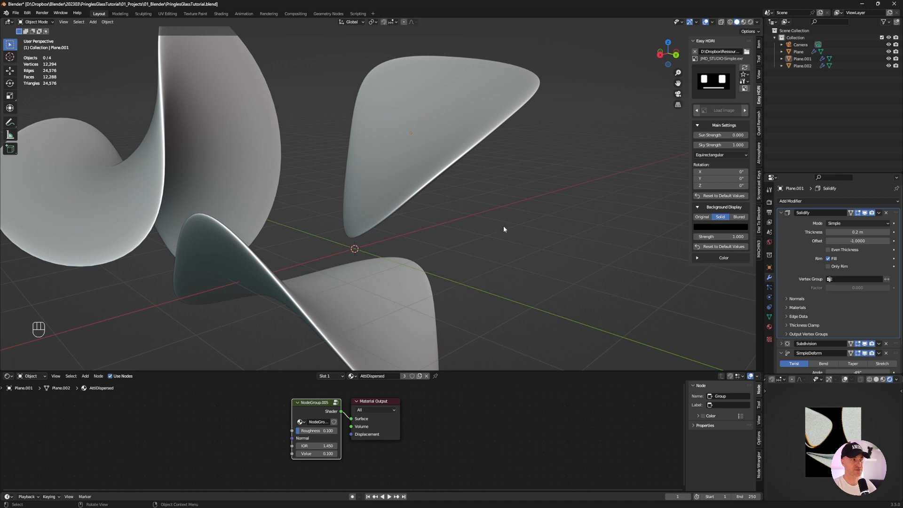
scroll(500, 228, down, 5)
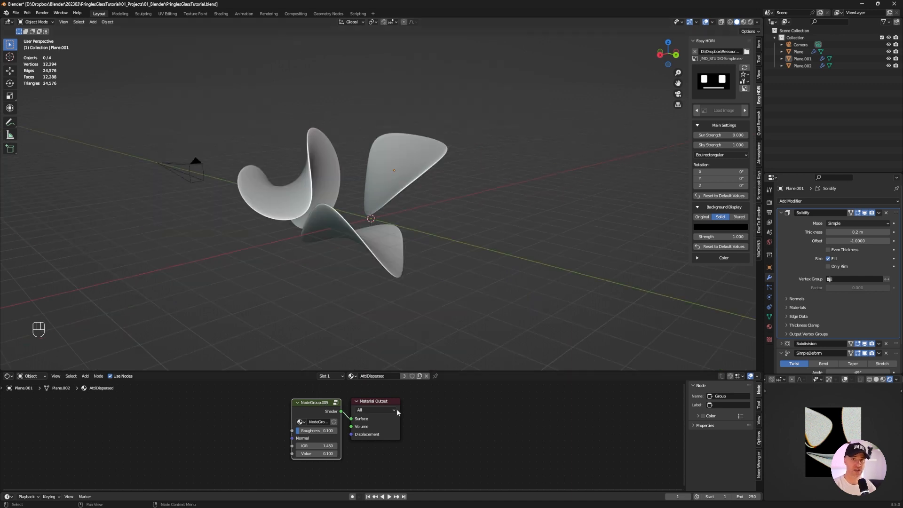
Open the AttiDispersed material's node group and show the scene through the camera with rendered shading.
click(305, 402)
key(Tab)
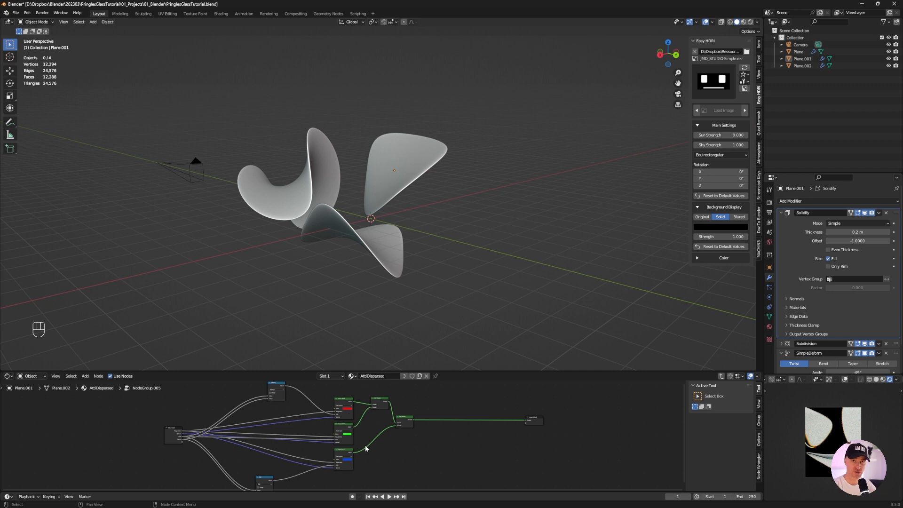
click(677, 94)
click(750, 22)
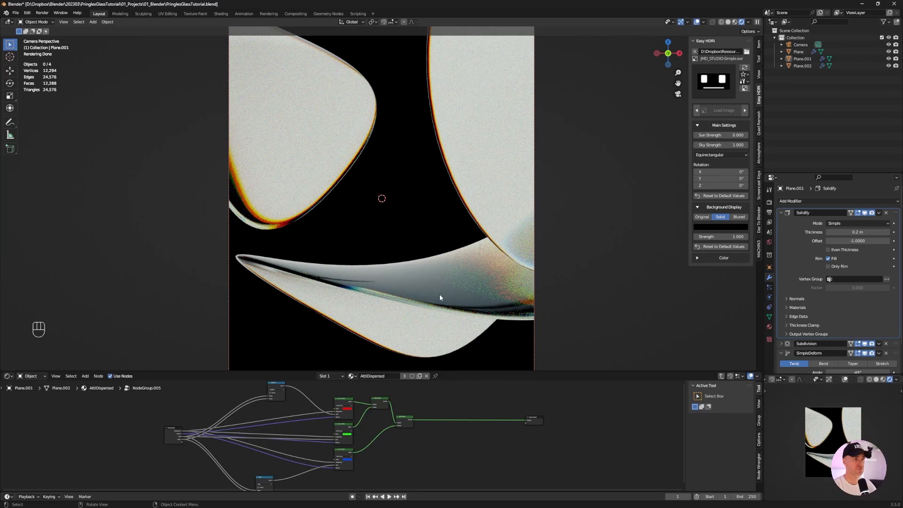
Select Plane.001 and reposition it in the upper-left part of the camera frame so the glass shapes overlap.
click(437, 296)
key(g)
key(g)
key(g)
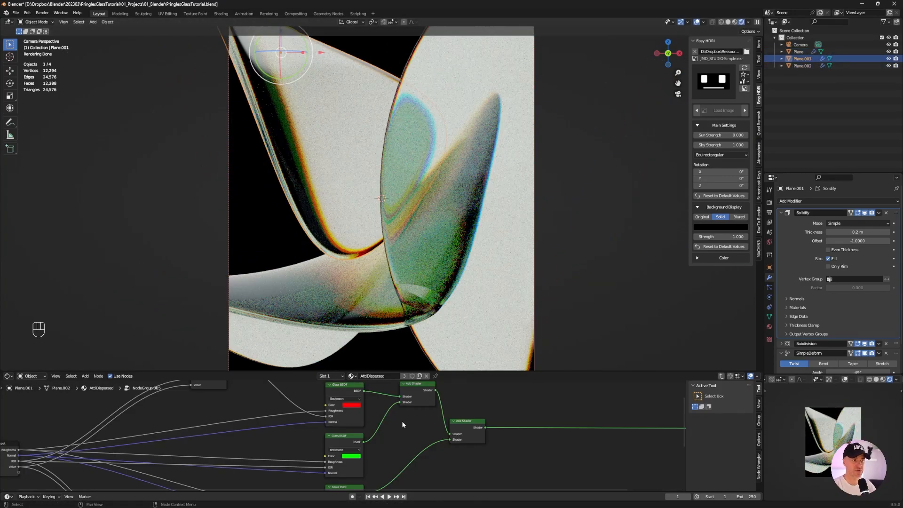
Change the red Glass BSDF's color to pink inside the dispersive material's node group.
click(352, 405)
drag(365, 349, 367, 362)
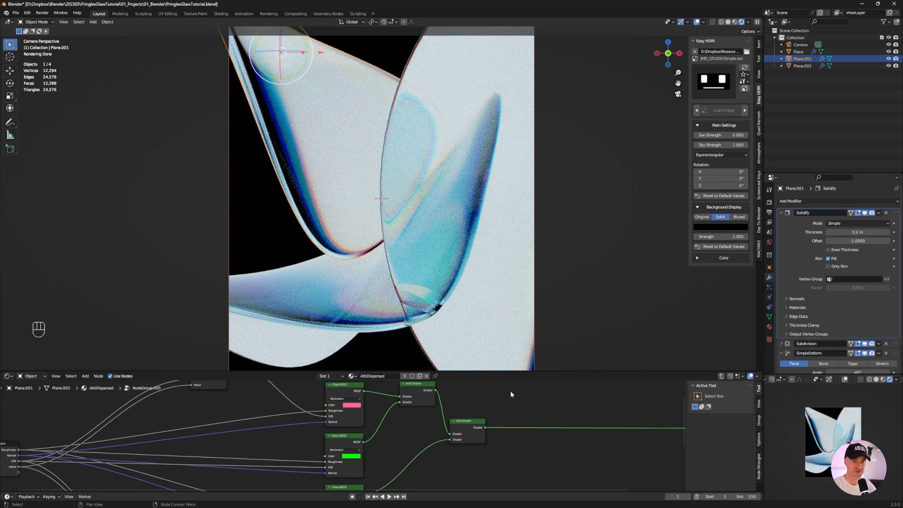
Set the HDRI's Z rotation to 60° and its sky strength to 2, and save the file.
mouse_move(702, 186)
mouse_down()
mouse_move(733, 186)
mouse_move(704, 186)
mouse_up()
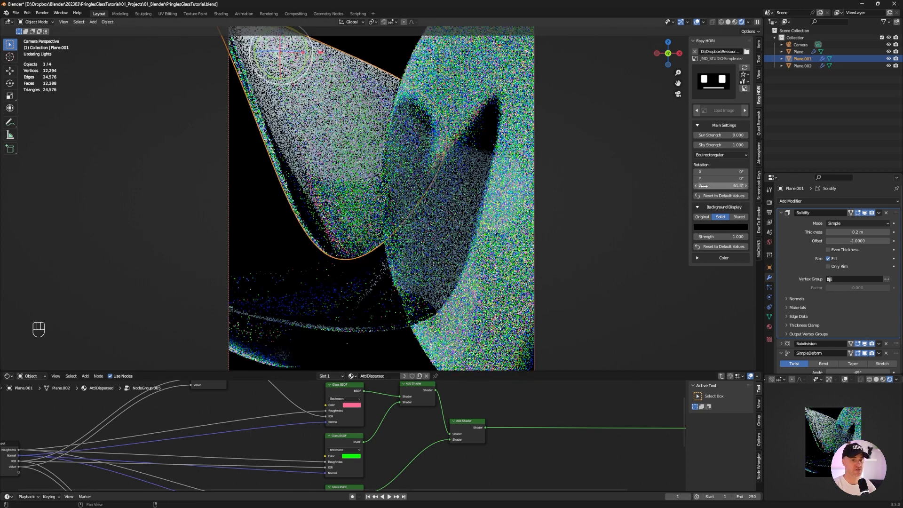
click(728, 183)
text(60)
key(Return)
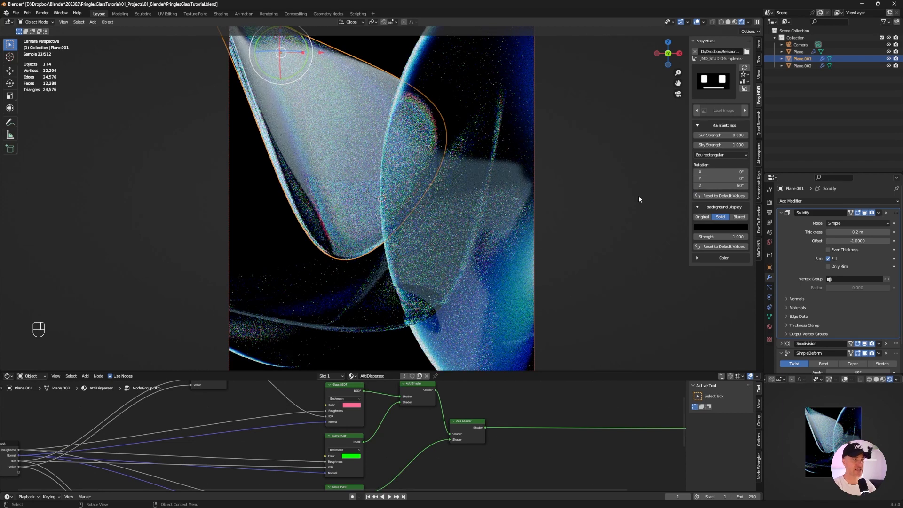
key(ctrl+s)
click(723, 146)
text(2)
key(Return)
Split the viewport in two and fit the rendered camera view in one half, hiding its sidebar and overlays.
drag(762, 18, 367, 197)
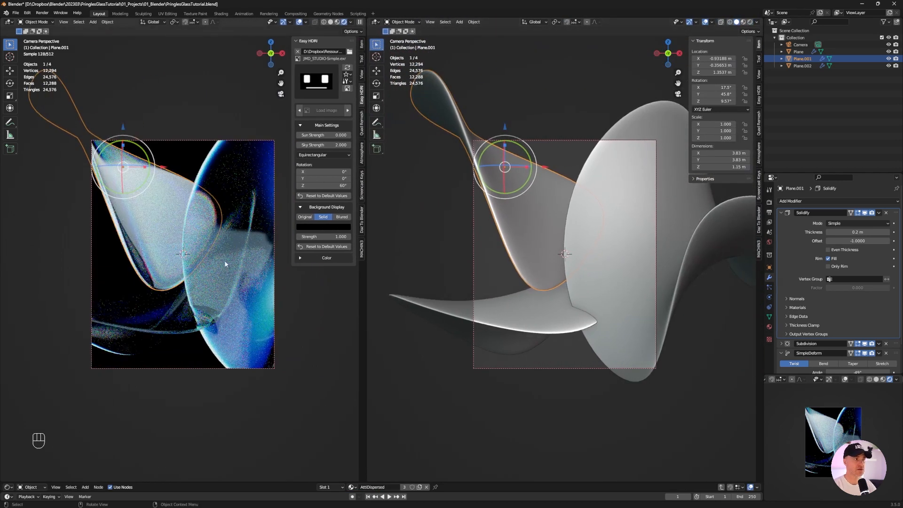
key(n)
key(shift+alt+z)
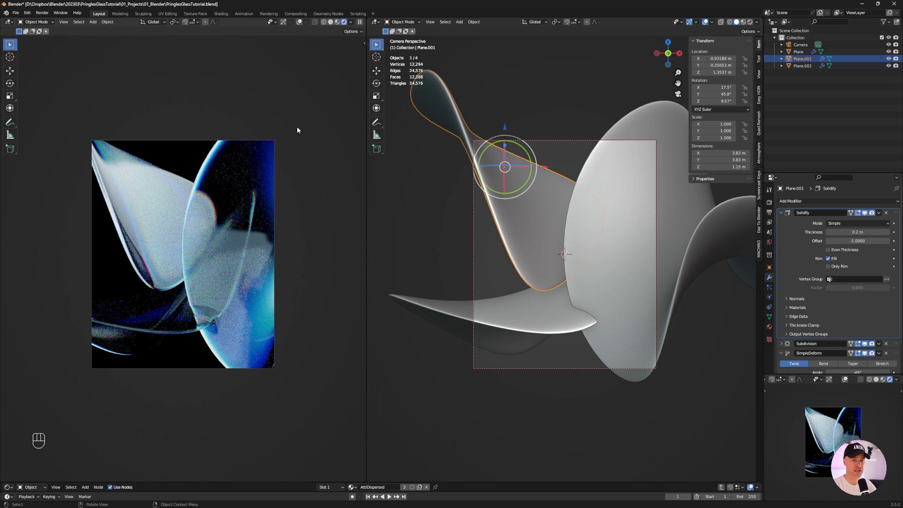
key(Home)
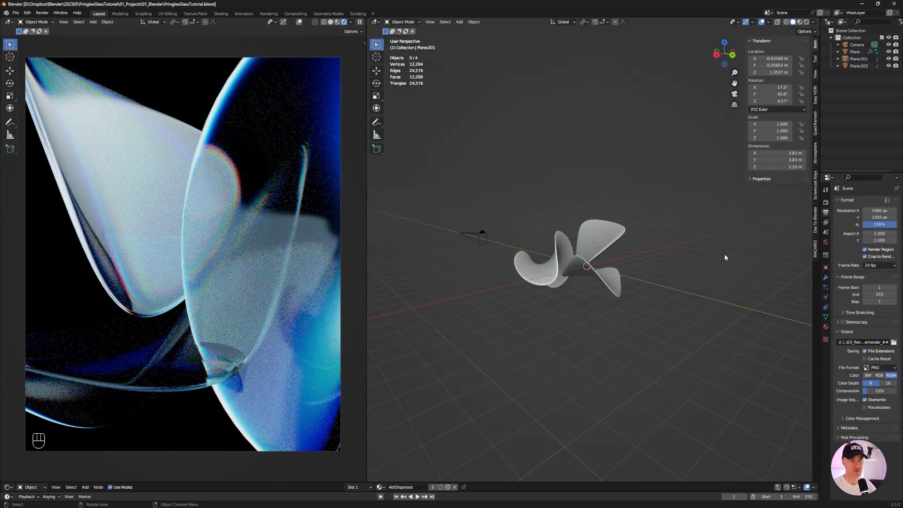
Set the output resolution to 1920 × 1080 px.
click(872, 210)
text(1920)
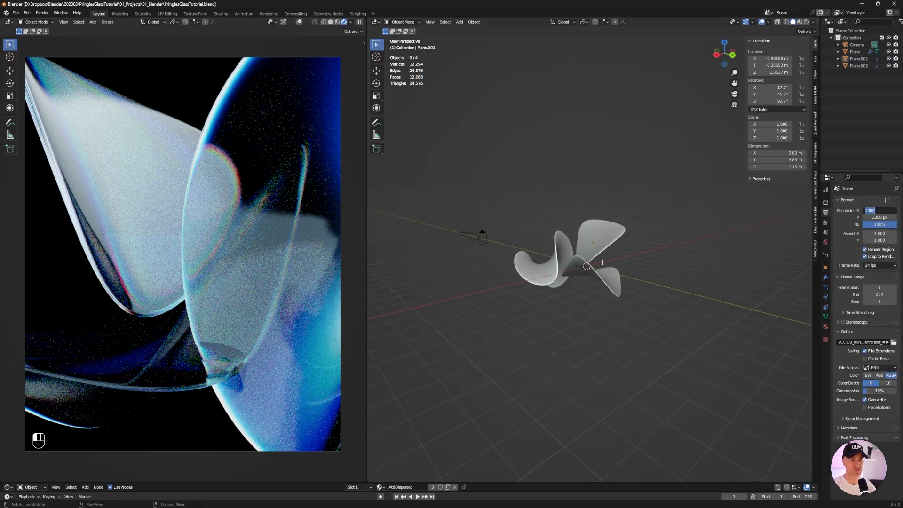
key(Tab)
key(BackSpace)
text(1080)
key(Return)
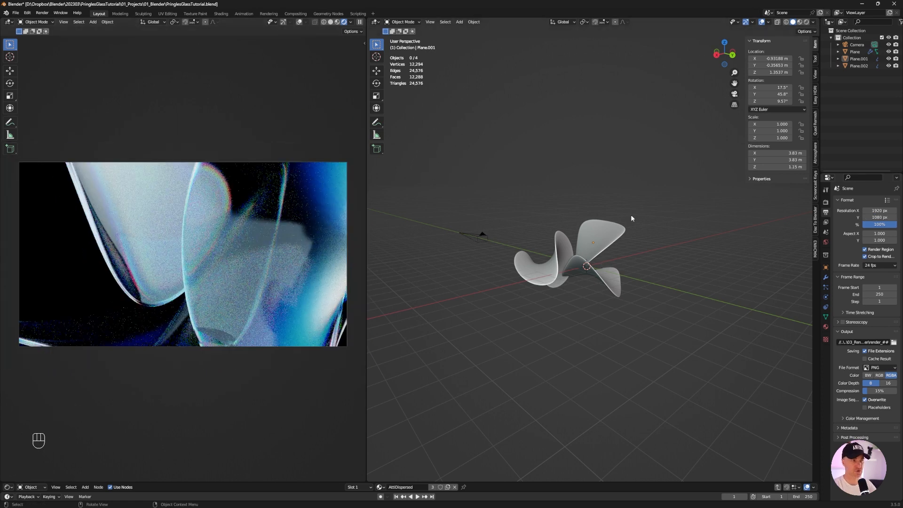
Move and rotate Plane, Plane.001 and Plane.002 to compose them for the widescreen camera frame.
middle_drag(657, 235, 627, 233)
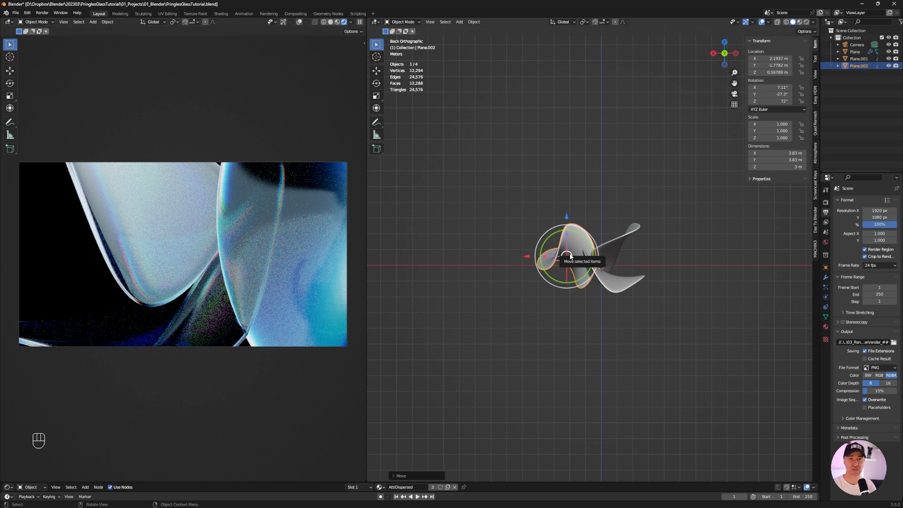
middle_drag(570, 256, 508, 245)
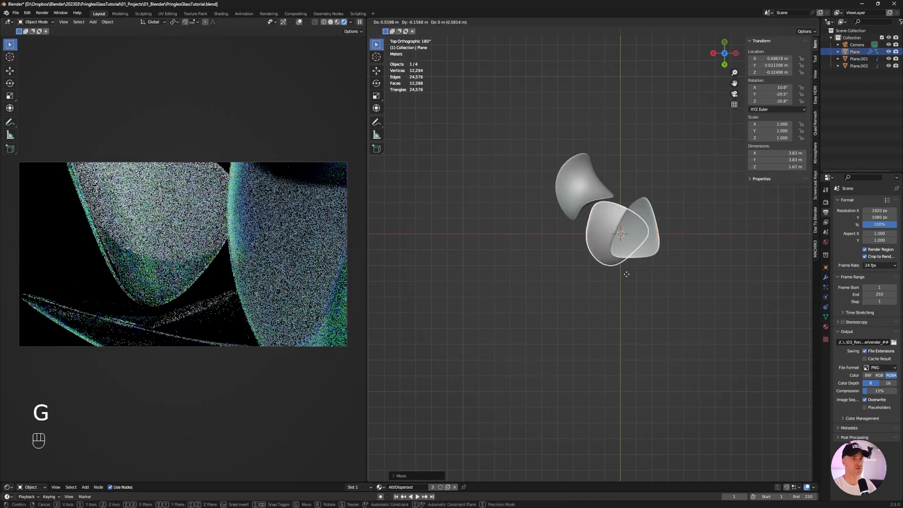
key(g)
key(g)
key(r)
click(675, 220)
click(597, 230)
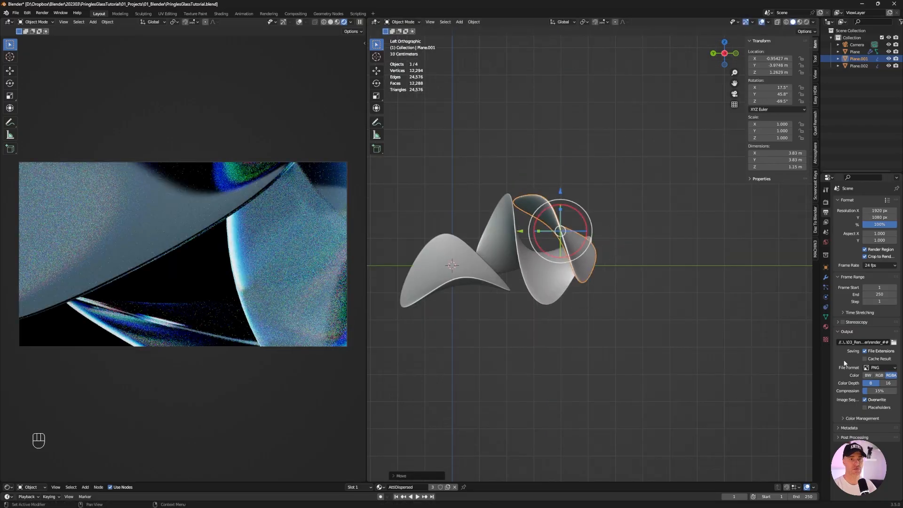
key(r)
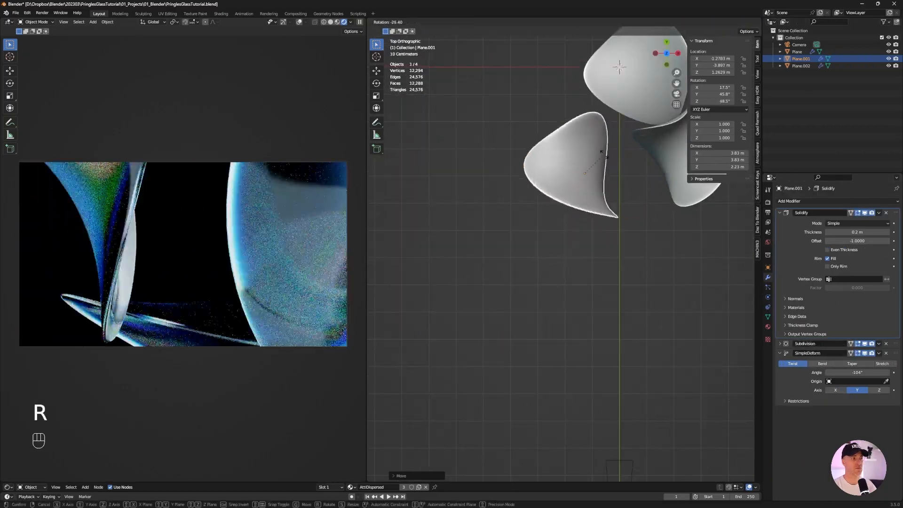
Duplicate Plane.001, scale the copy to about 0.94 and position it among the other shapes.
key(shift+d)
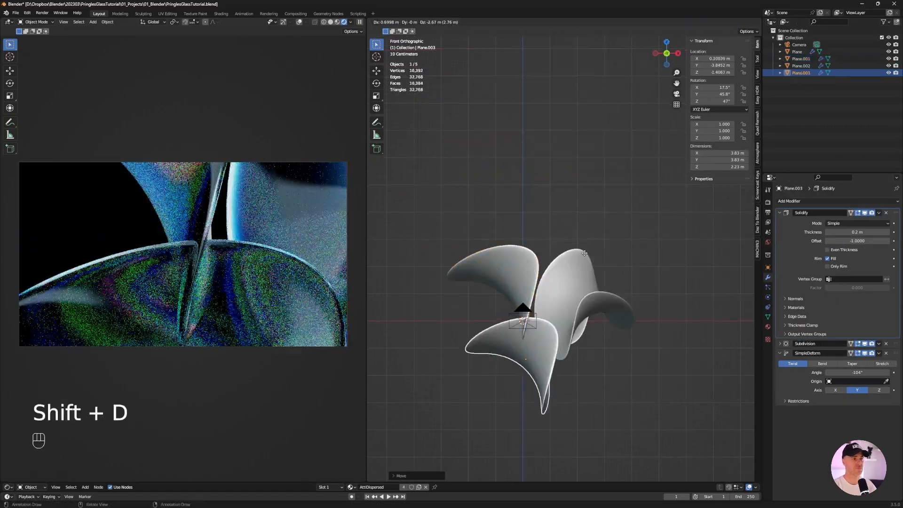
click(584, 253)
key(KP_3)
key(g)
click(513, 342)
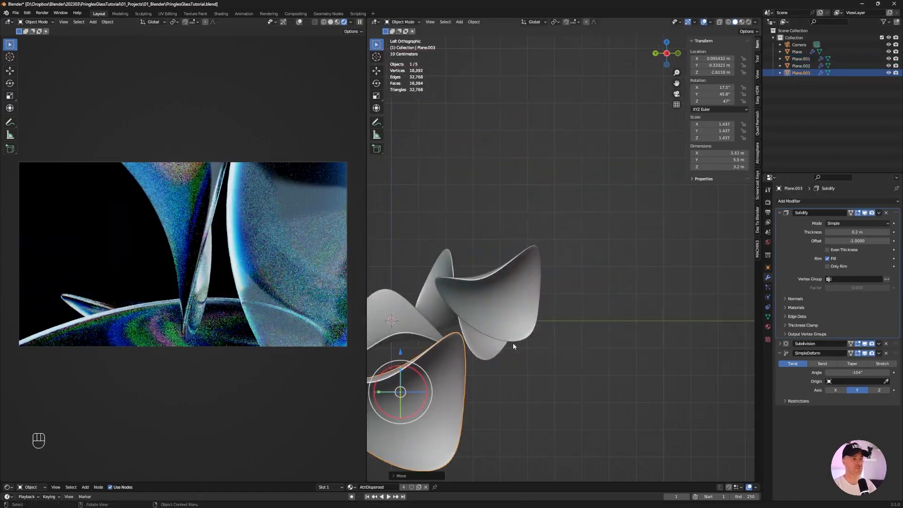
key(KP_1)
key(g)
key(s)
click(550, 360)
key(g)
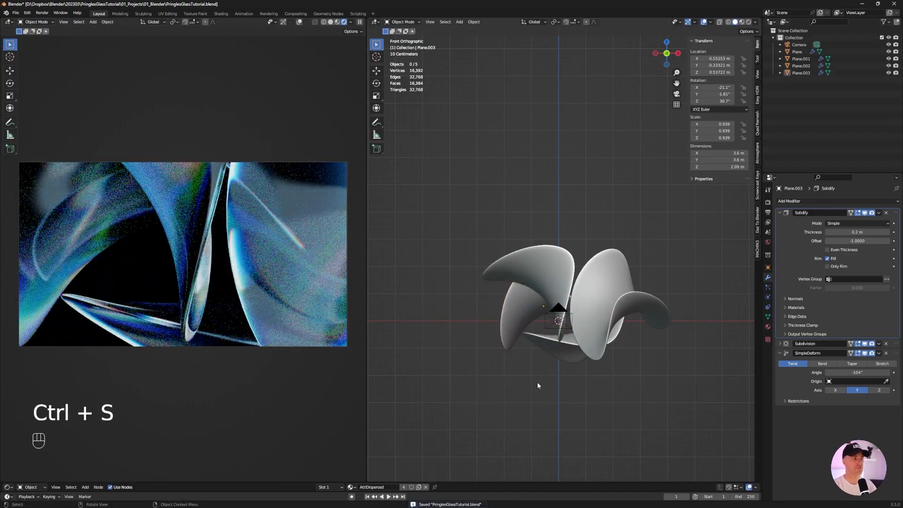
Duplicate the lowest plane, rotate the copy and place it behind the other shapes.
click(560, 353)
key(shift+d)
key(KP_3)
key(r)
key(g)
click(663, 363)
key(KP_1)
key(g)
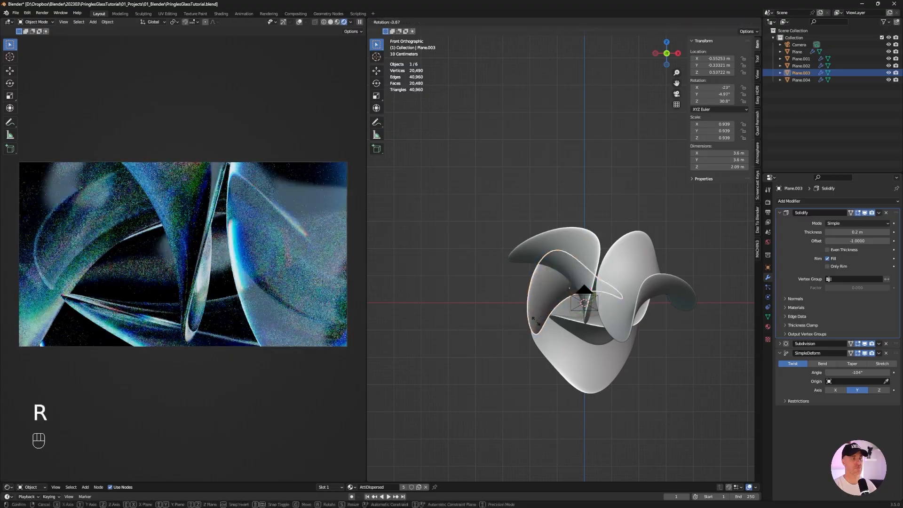
Fine-tune the rotation and position of Plane.003 and Plane.001, and save the file.
key(KP_7)
click(593, 392)
key(r)
right_click(596, 397)
mouse_move(596, 396)
alt+middle_down()
mouse_move(599, 312)
mouse_move(604, 407)
alt+middle_up()
key(g)
click(605, 340)
key(g)
click(498, 428)
key(ctrl+s)
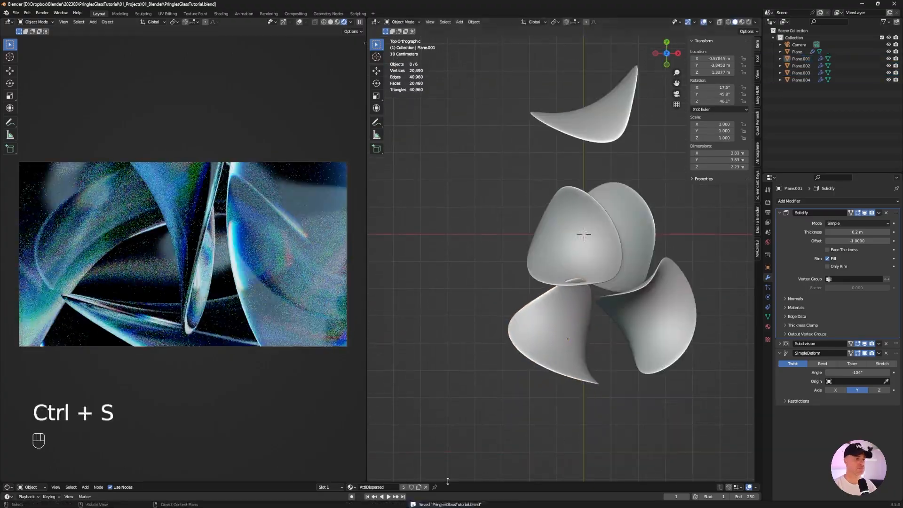
Try an enlarged duplicate of the rearmost plane behind the arrangement, and delete the duplicate.
drag(447, 481, 447, 459)
click(676, 94)
click(676, 94)
scroll(607, 207, down, 6)
click(578, 200)
key(shift+d)
click(602, 177)
key(g)
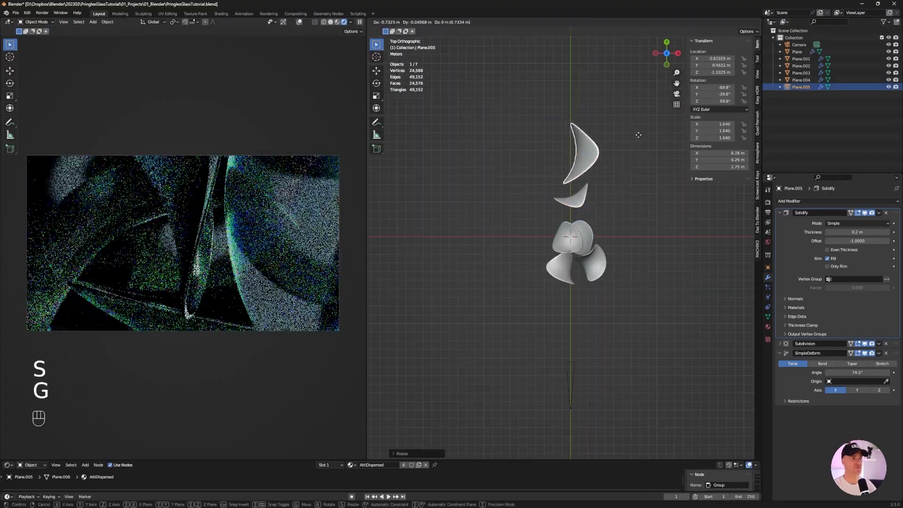
click(637, 183)
key(g)
click(590, 145)
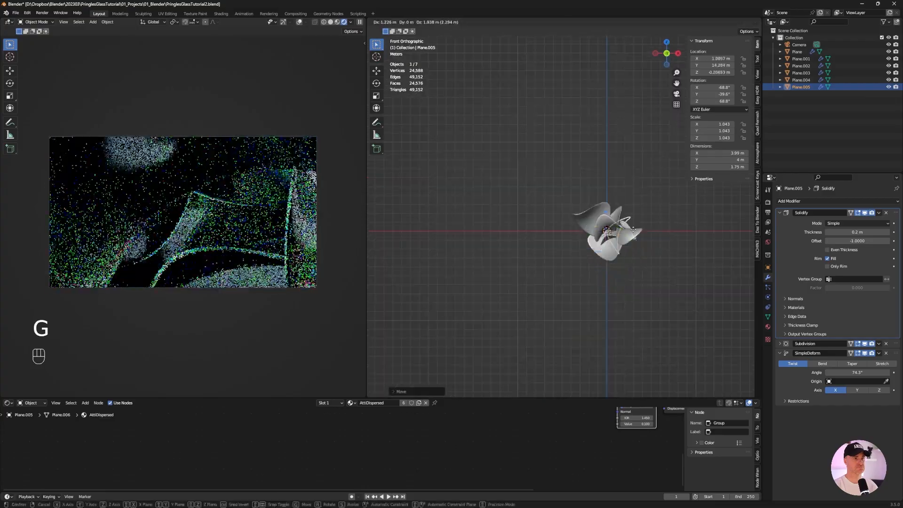
key(shift+Delete)
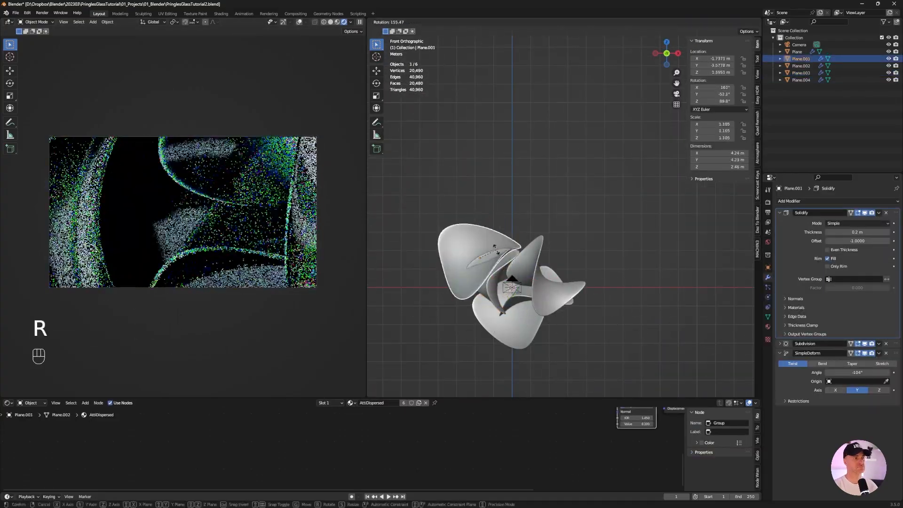
Reposition and rotate Plane.001 and scale it up to about 1.18.
key(g)
click(480, 281)
click(552, 174)
click(516, 244)
key(s)
click(518, 242)
Rotate and move Plane.003 in front of the larger shapes and set its twist angle to about -50.1°.
key(g)
key(r)
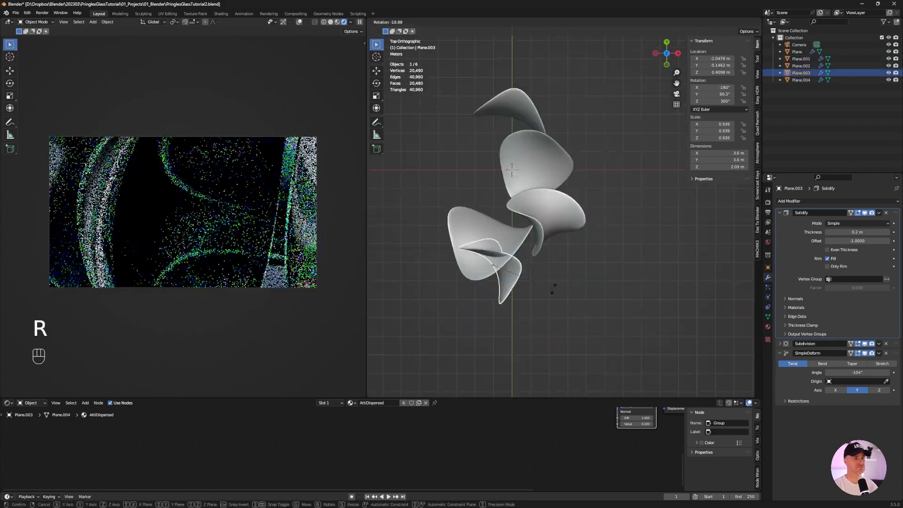
key(r)
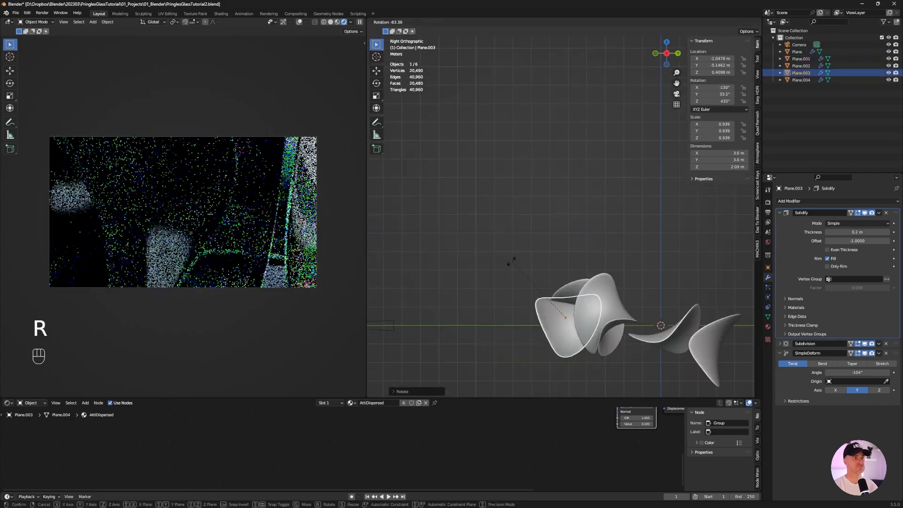
key(g)
drag(856, 372, 865, 372)
middle_drag(479, 282, 446, 242)
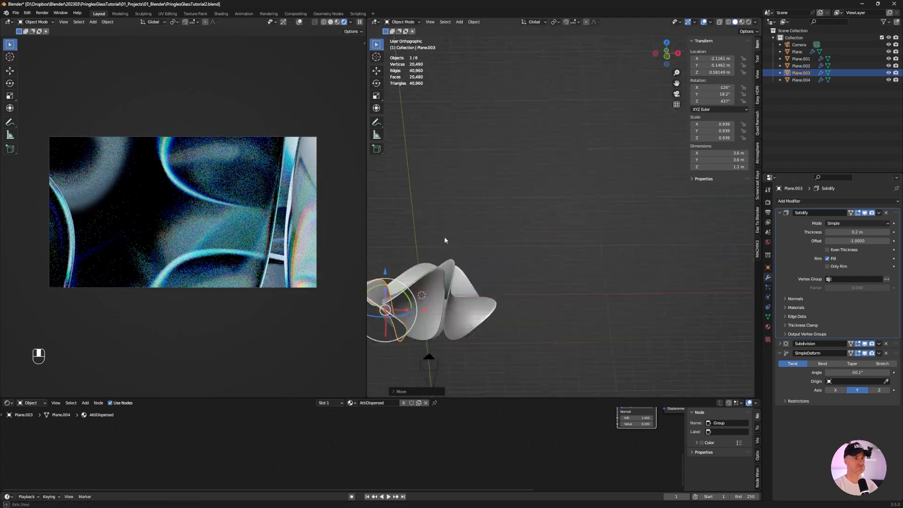
Rotate Plane.003 further from the front and move it closer to the center of the composition.
key(KP_1)
key(r)
click(574, 217)
key(g)
key(g)
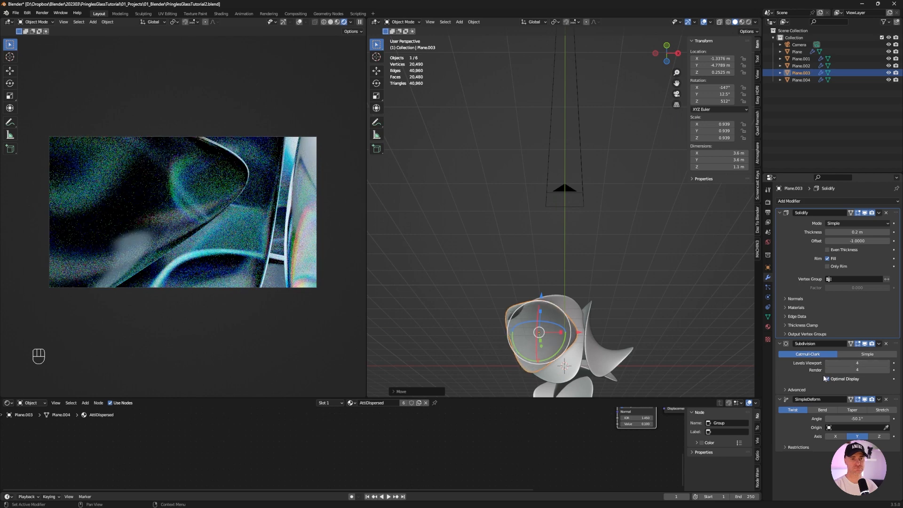
Set Plane.003's twist angle to about -94.3° and reposition it beside the other shapes.
click(827, 379)
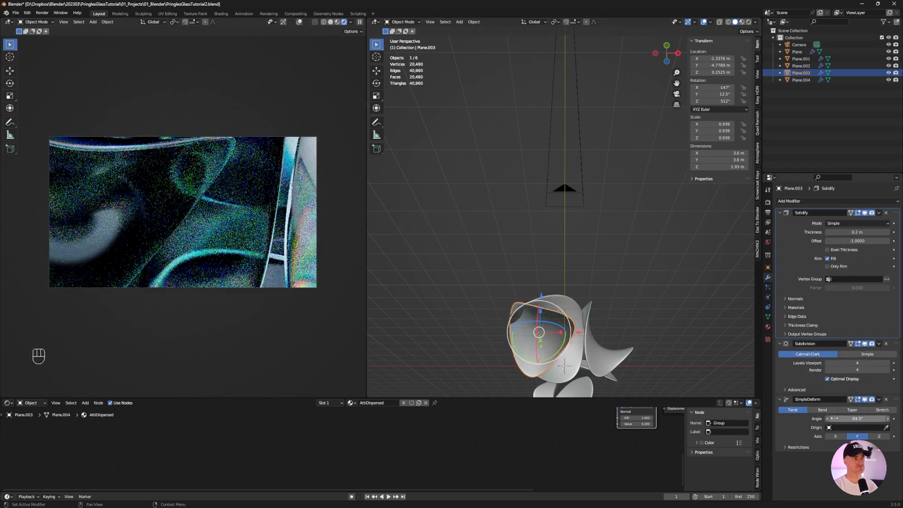
key(KP_1)
key(g)
click(633, 344)
key(KP_7)
click(517, 242)
key(g)
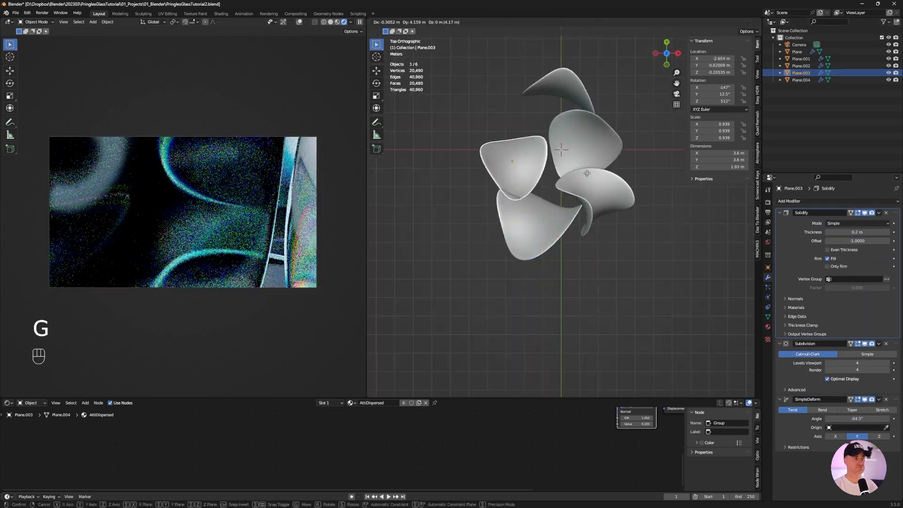
click(556, 278)
key(KP_1)
key(r)
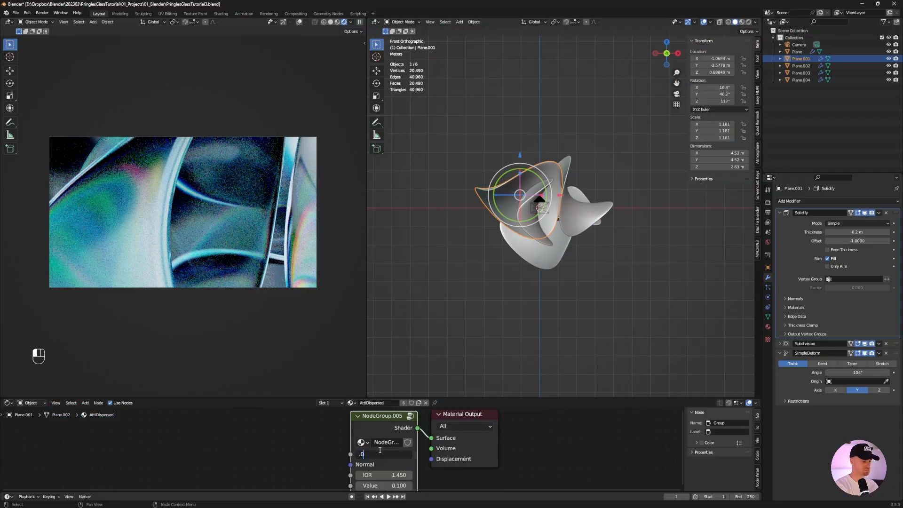
Reduce the saturation of the green Glass BSDF in the node group and set the HDRI's Z rotation to 82.4°.
key(Tab)
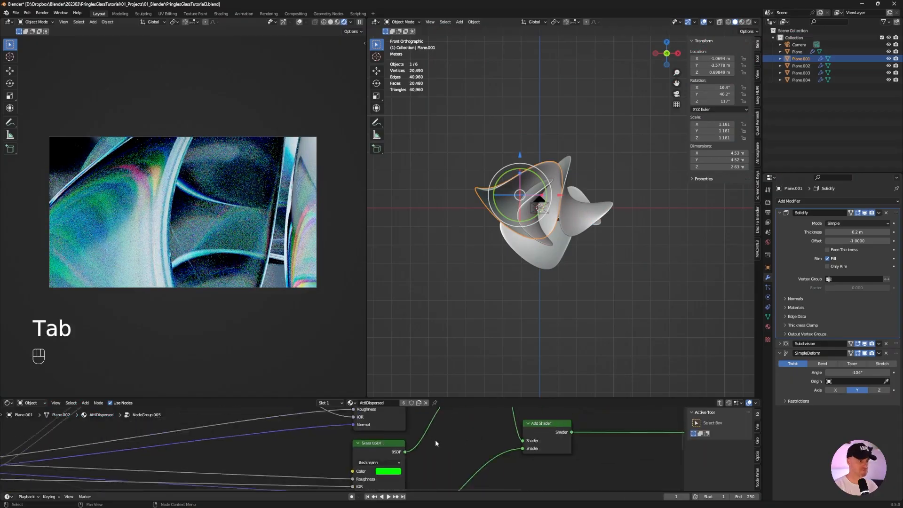
click(378, 409)
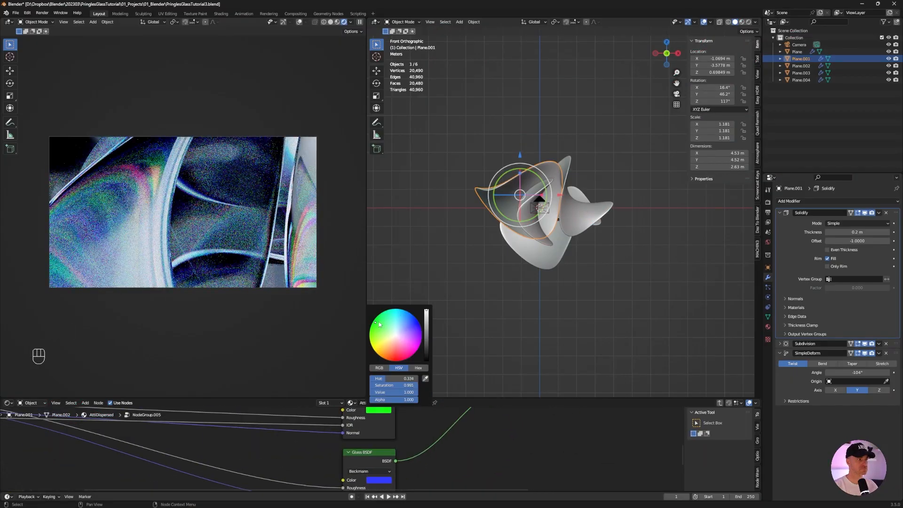
click(758, 99)
Spread the planes apart for a new composition and move Plane.003 in among the central shapes.
key(g)
key(g)
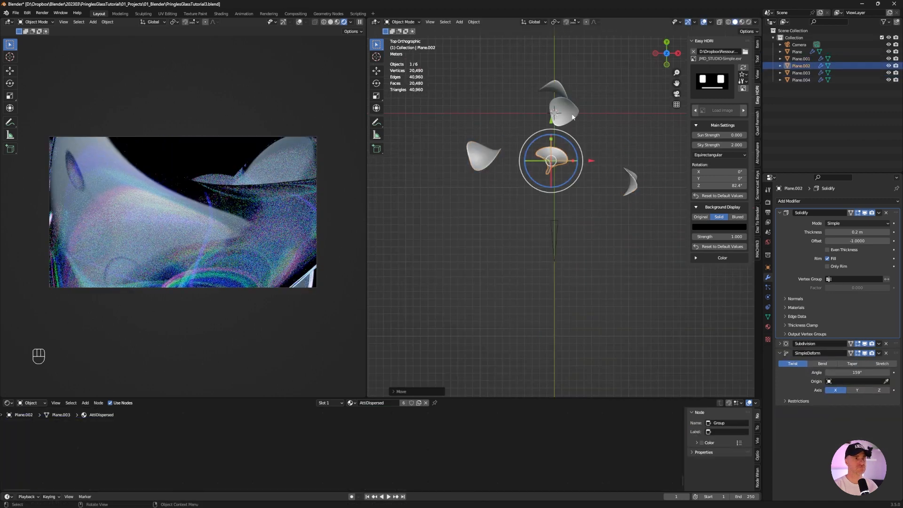
click(486, 215)
key(g)
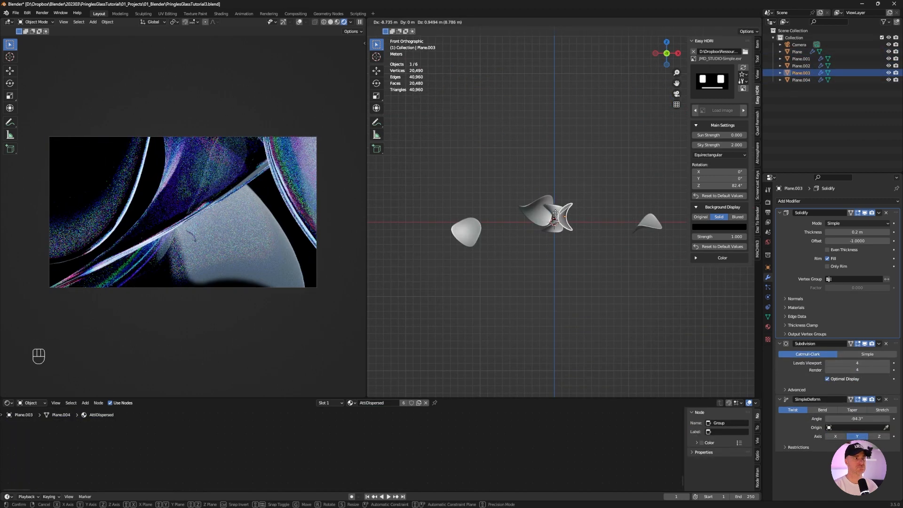
Rotate Plane.003 from above, and rotate and reposition Plane beside the central shapes.
key(KP_7)
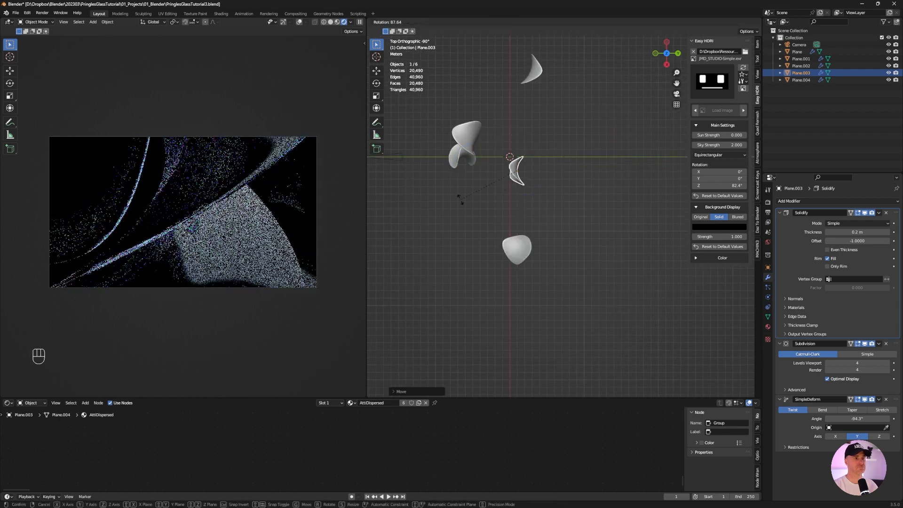
key(r)
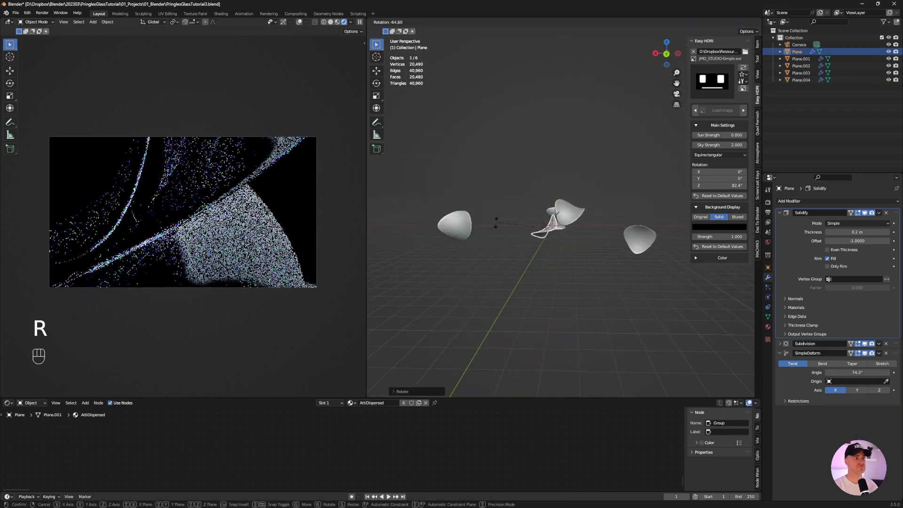
click(555, 184)
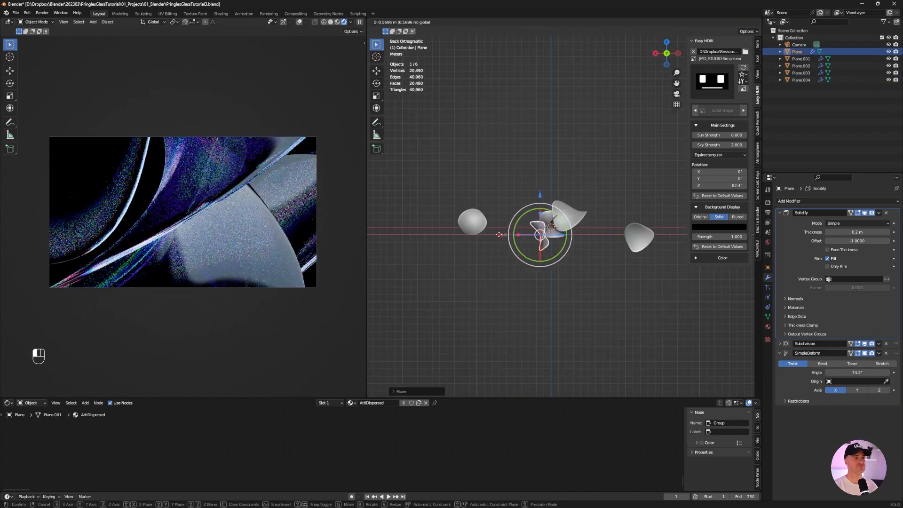
key(r)
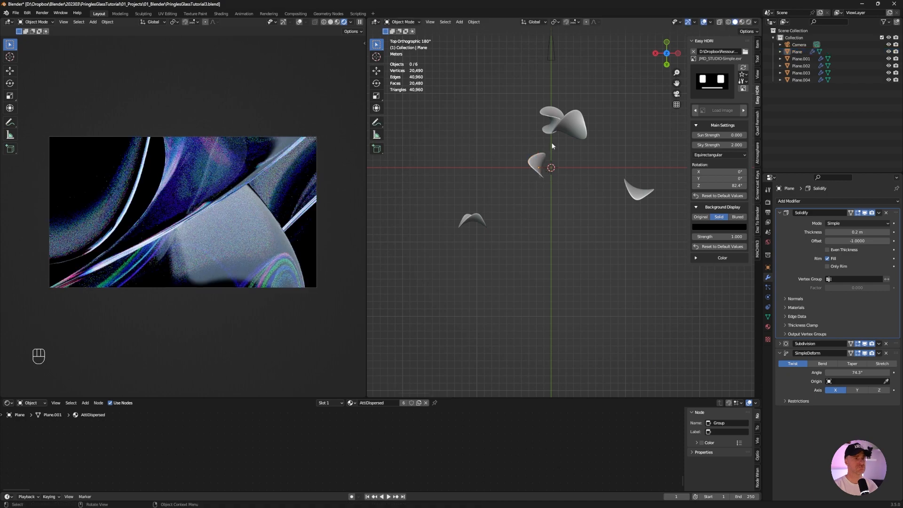
click(567, 131)
alt+middle_drag(567, 134, 648, 86)
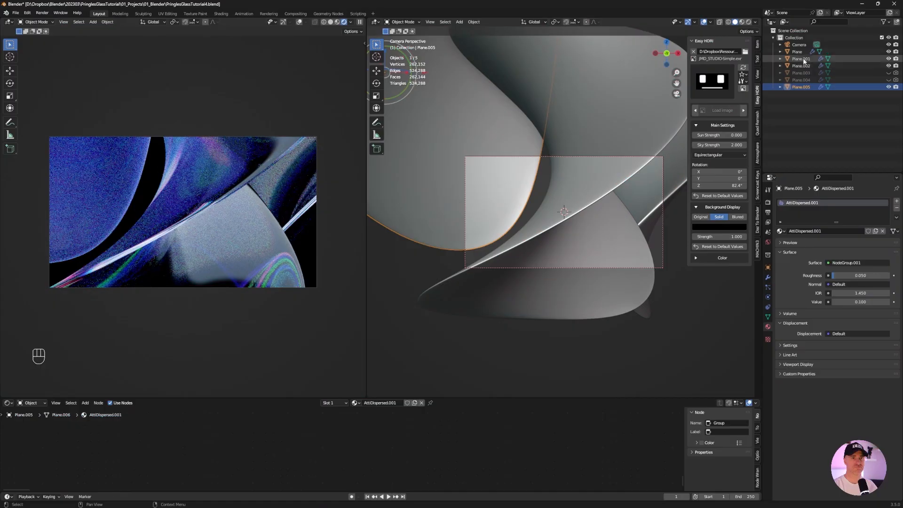
Go through the planes one by one to examine the material assigned to each.
key(Up)
key(Up)
key(Up)
key(Down)
key(Down)
key(Down)
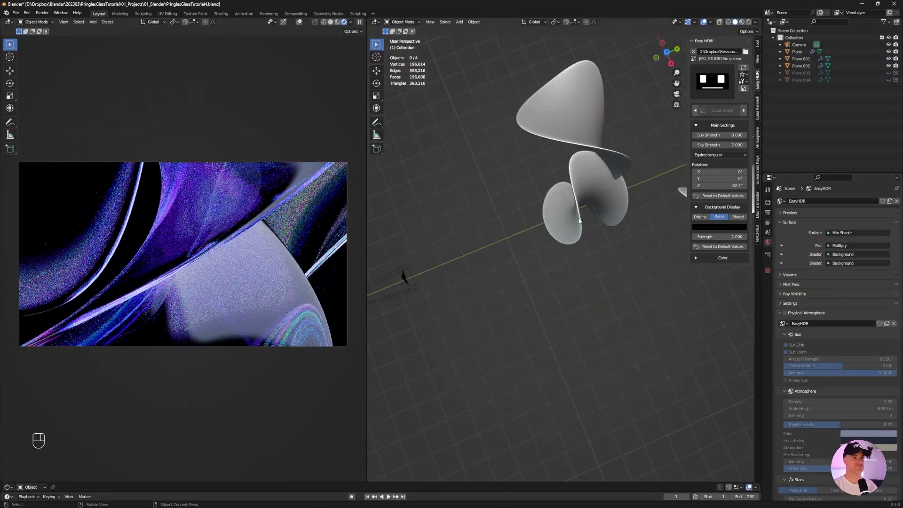
Scale and regroup the central glass shapes in front of the camera for a new composition.
scroll(530, 208, down, 2)
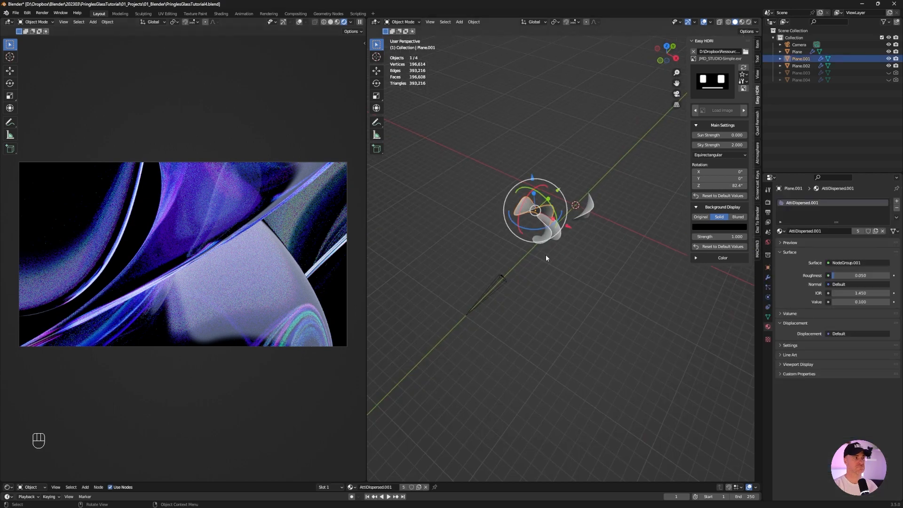
click(549, 232)
key(s)
alt+middle_drag(546, 258, 578, 276)
key(g)
click(619, 215)
key(g)
middle_drag(619, 216, 583, 197)
click(593, 194)
Rotate Plane.001 and move it in several passes to sit beside Plane.002.
key(r)
click(537, 195)
key(g)
click(576, 201)
key(g)
click(561, 141)
key(g)
click(604, 252)
alt+middle_drag(604, 251, 536, 188)
key(r)
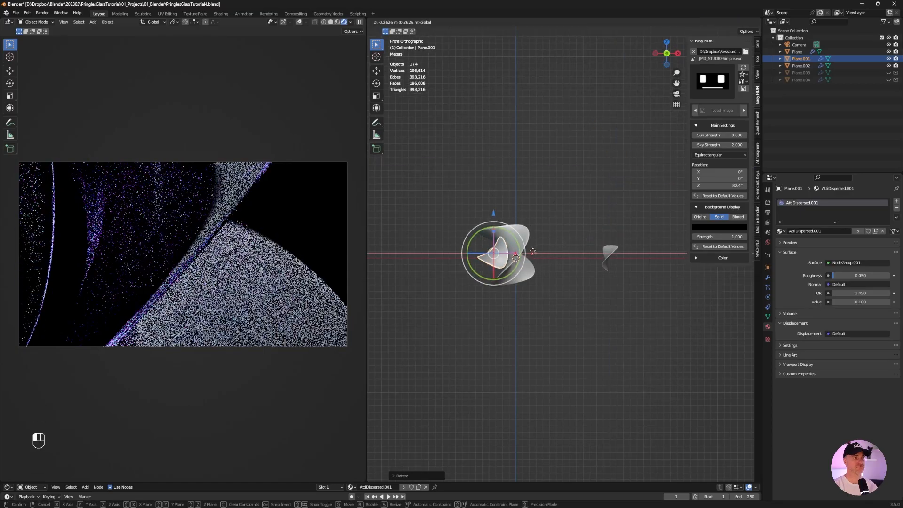
Rotate Plane and bring it in from the far side to join the central shapes.
click(611, 252)
key(r)
key(g)
click(544, 249)
alt+middle_drag(543, 249, 583, 198)
key(g)
alt+middle_drag(651, 191, 526, 235)
key(g)
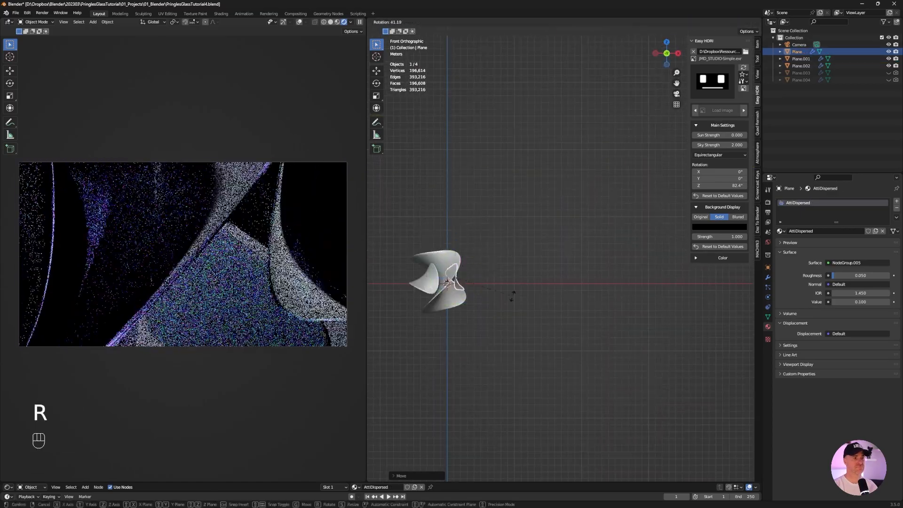
Rotate Plane further, set its twist angle to 207°, and reposition it among the central shapes.
click(512, 296)
alt+middle_drag(512, 296, 503, 338)
key(g)
click(483, 282)
click(768, 278)
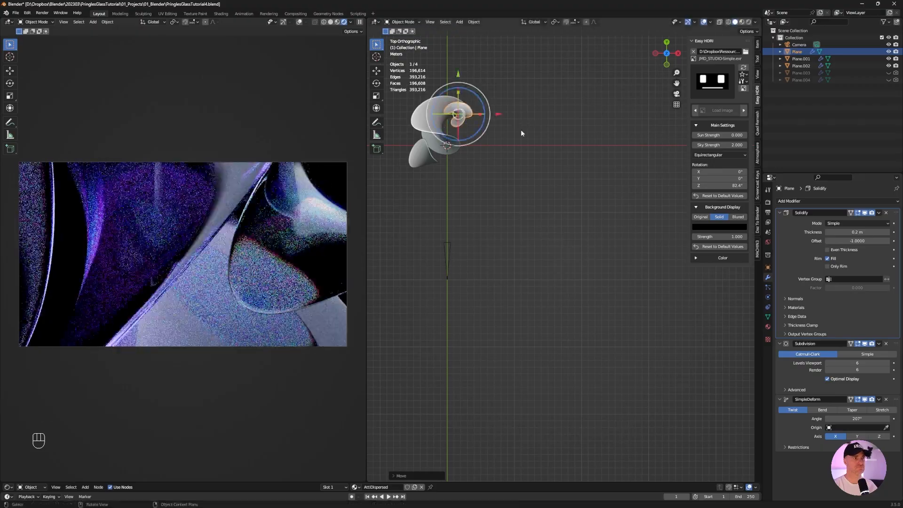
alt+middle_drag(521, 129, 498, 179)
key(g)
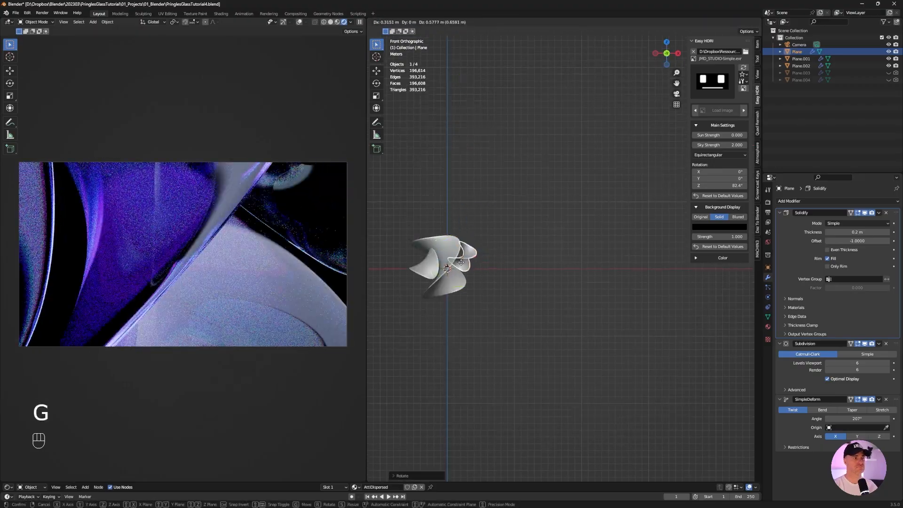
click(509, 246)
Move Plane.002 sideways along X, away from the other shapes.
click(449, 249)
key(g)
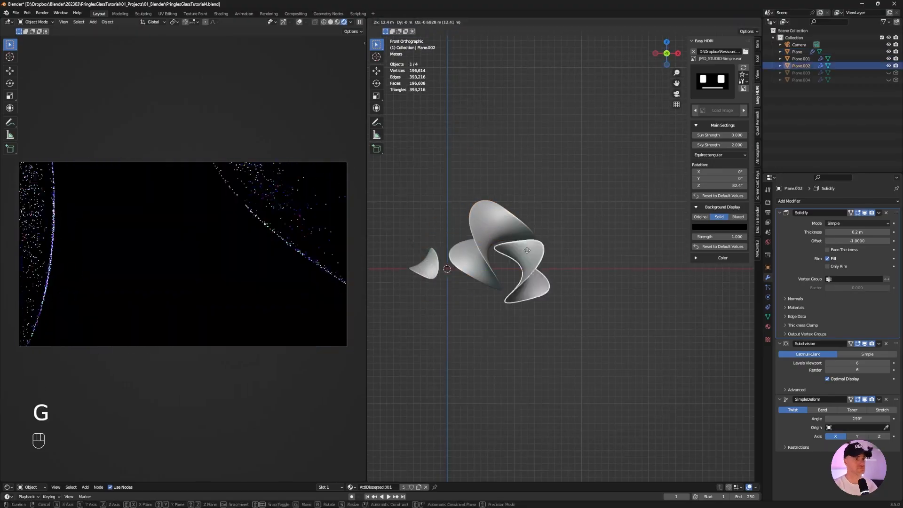
click(491, 228)
Scale, move and rotate Plane in front of the camera and set its twist angle to about 107°.
key(s)
key(g)
alt+middle_drag(470, 254, 463, 301)
key(r)
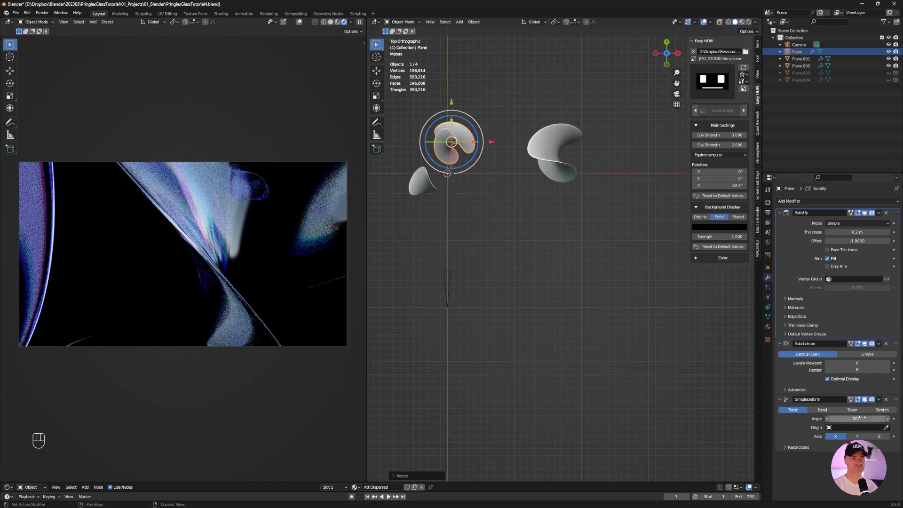
drag(862, 418, 847, 417)
Shift Plane above the center, and rotate Plane.002 and bring it back into the composition.
alt+middle_drag(530, 101, 529, 118)
key(g)
click(550, 241)
key(r)
key(g)
Move Plane.001 in close to the central shapes and set Plane.002's twist angle to about 208°.
click(431, 228)
key(g)
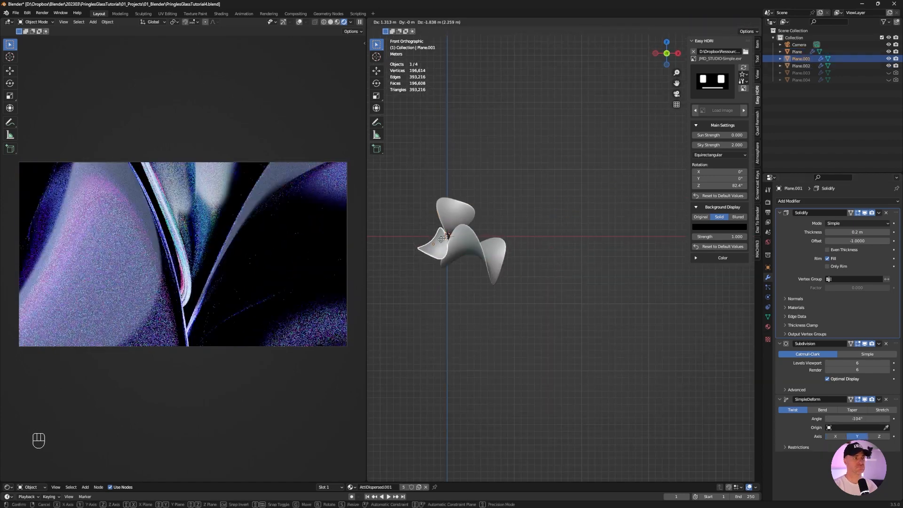
drag(434, 203, 433, 203)
click(492, 252)
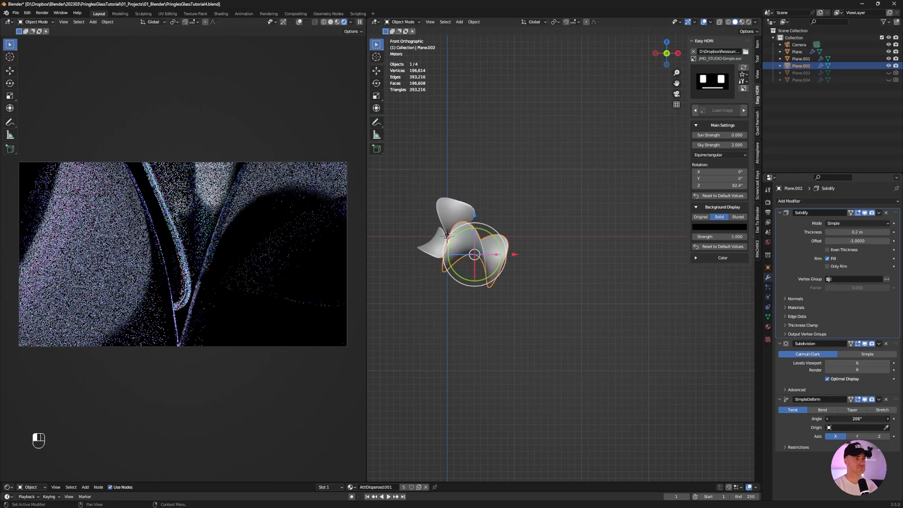
Duplicate Plane and move the copy toward the camera.
click(454, 211)
key(shift+d)
click(450, 212)
alt+middle_drag(648, 181, 618, 205)
key(g)
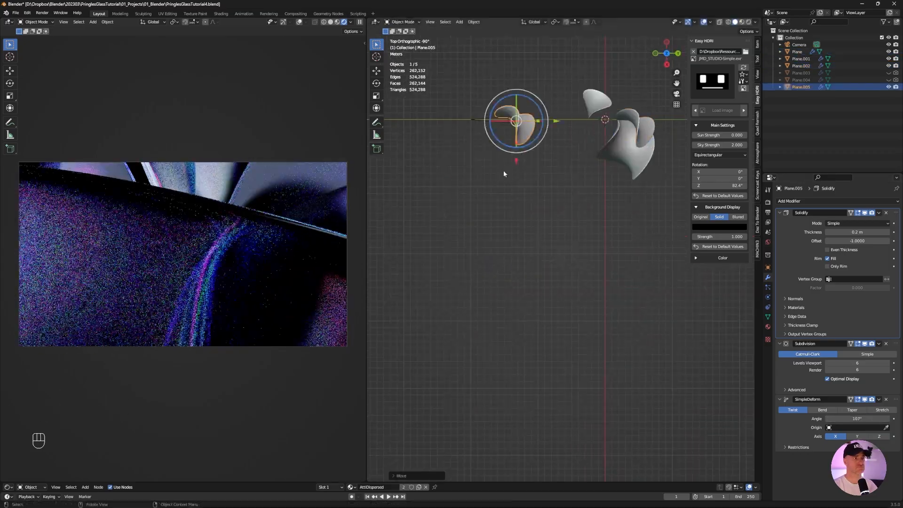
Slide the duplicated plane back along Y toward the group, rotate it, and move Plane away from the center.
alt+middle_drag(503, 170, 506, 151)
drag(555, 195, 620, 194)
alt+middle_drag(611, 186, 592, 206)
key(r)
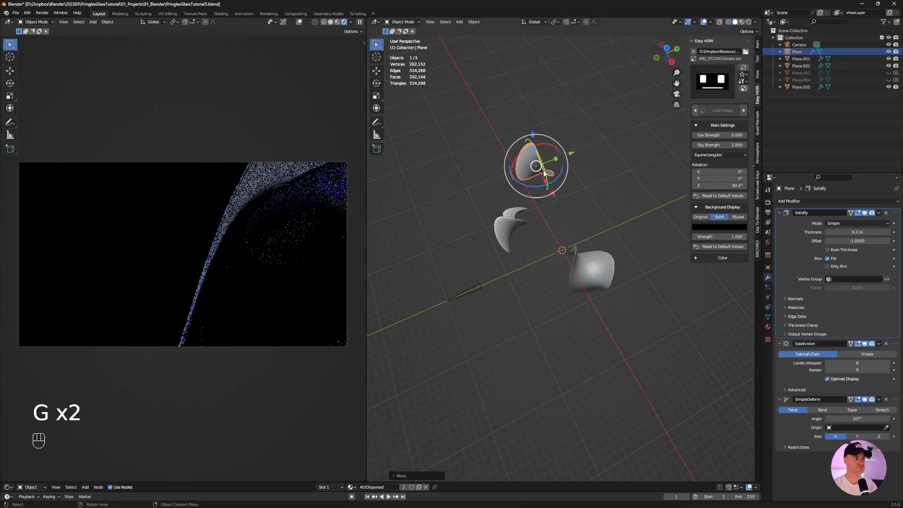
key(g)
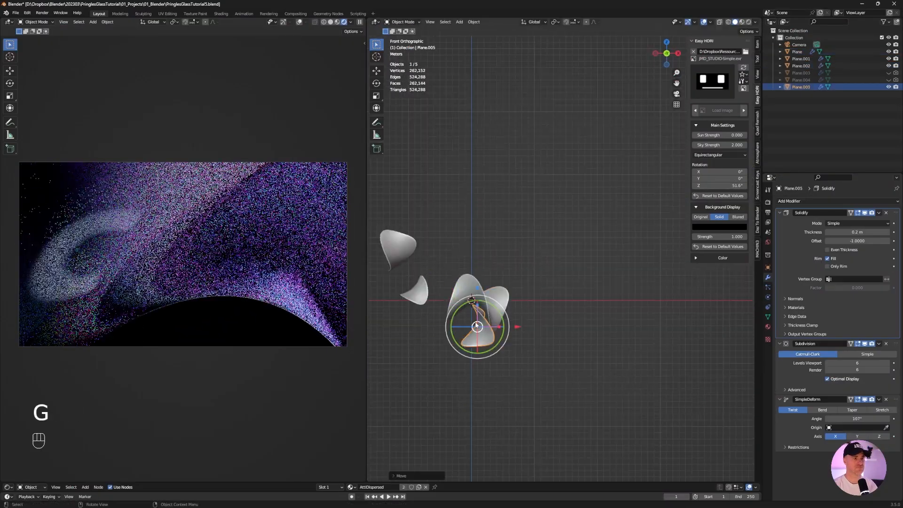
Rotate Plane.005 and reposition it in the lower part of the camera frame, overlapping Plane.002.
key(g)
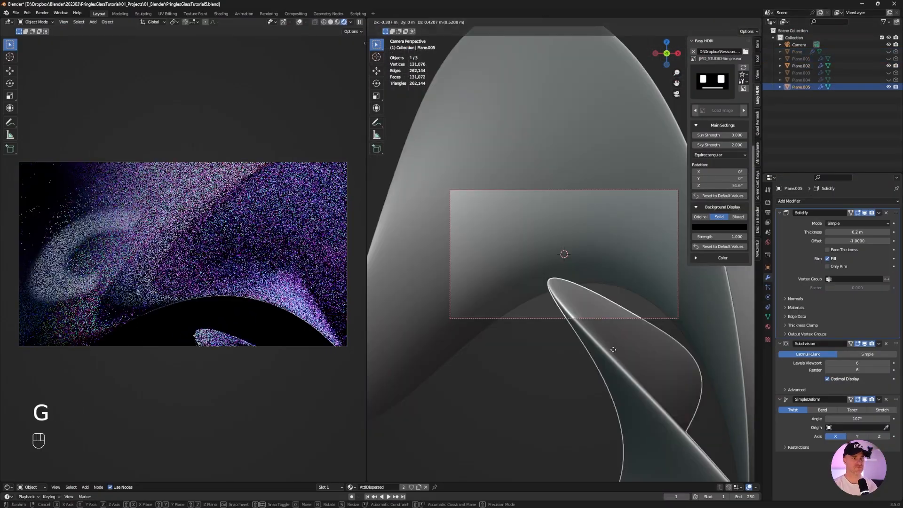
key(r)
key(g)
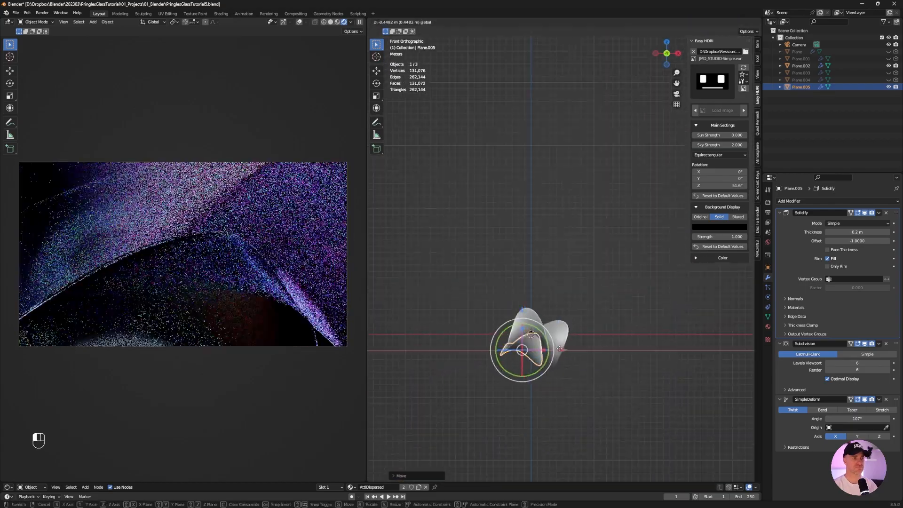
click(585, 359)
Rotate Plane.002 from the front and shift it so its curves frame Plane.005.
click(560, 346)
key(r)
click(573, 372)
key(g)
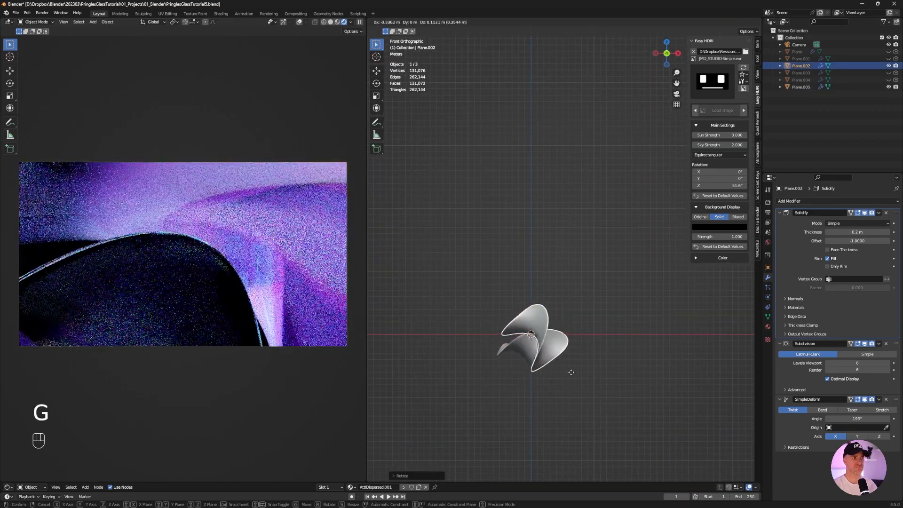
click(586, 376)
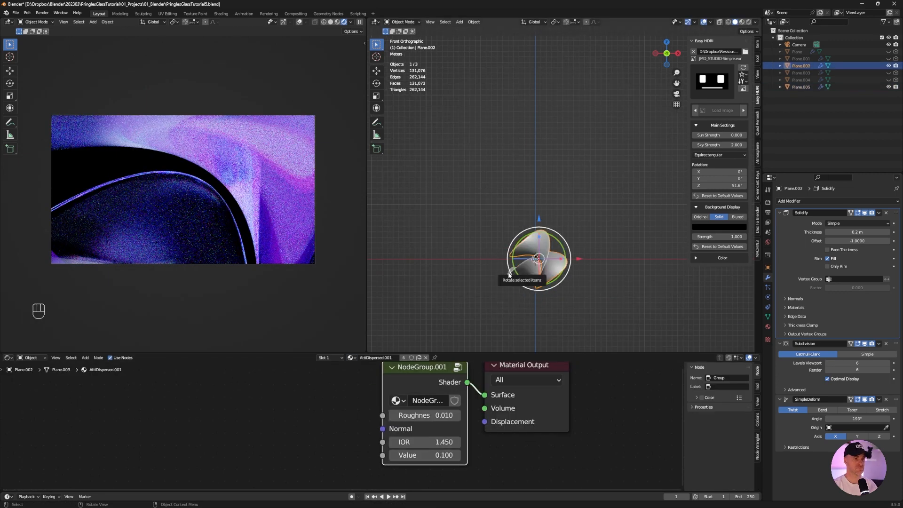
Inside the material's node group, change the pink Glass BSDF color to green 0.345 and blue 0.628.
key(Tab)
click(384, 420)
click(385, 347)
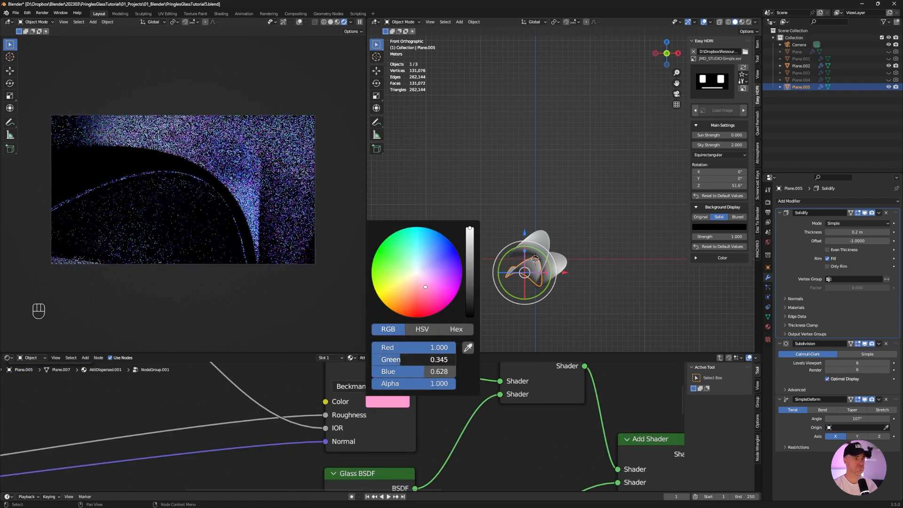
Enable the camera's depth of field with Plane.005 as the focus object and an F-Stop of 0.6.
click(801, 87)
click(799, 45)
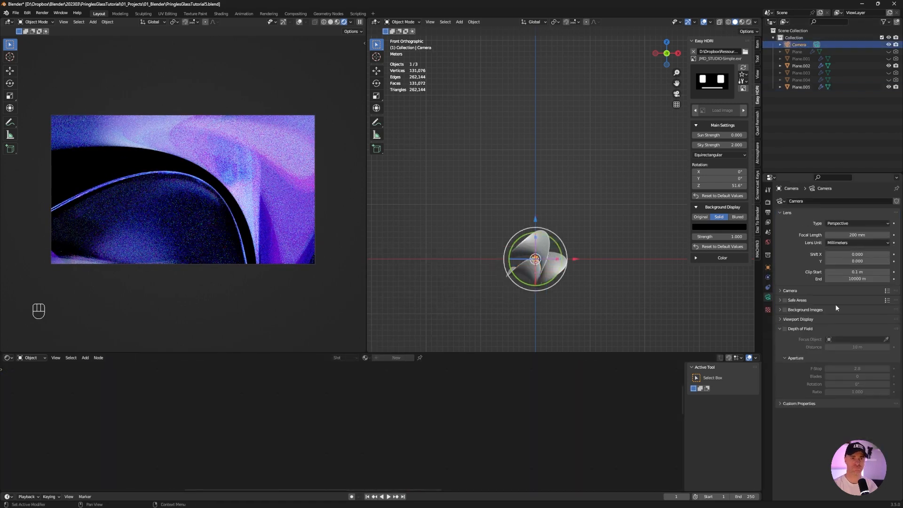
click(784, 329)
click(856, 339)
click(841, 403)
drag(863, 367, 847, 367)
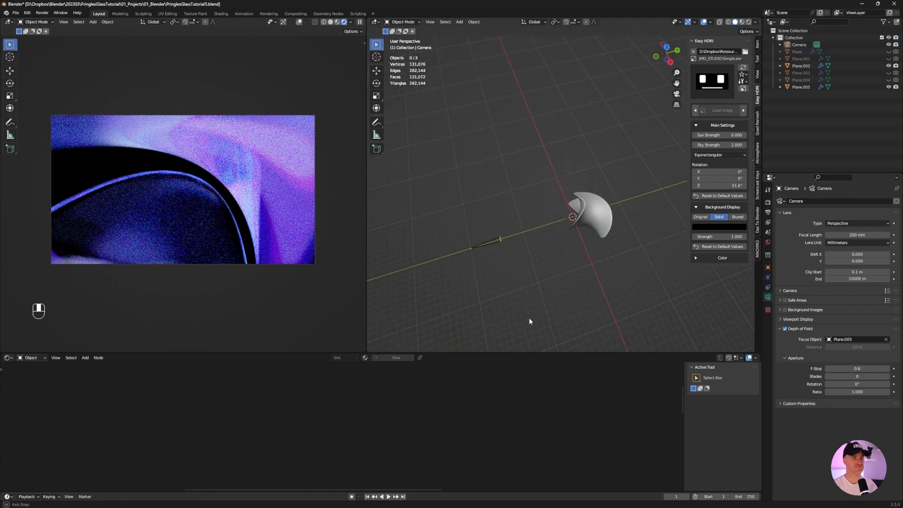
Add an empty and position it among the glass shapes using side and top views.
click(556, 323)
drag(528, 323, 560, 263)
key(KP_3)
shift+middle_drag(587, 251, 564, 253)
scroll(565, 253, up, 4)
key(KP_7)
drag(497, 248, 484, 241)
middle_drag(526, 225, 529, 183)
click(889, 72)
middle_drag(597, 192, 565, 200)
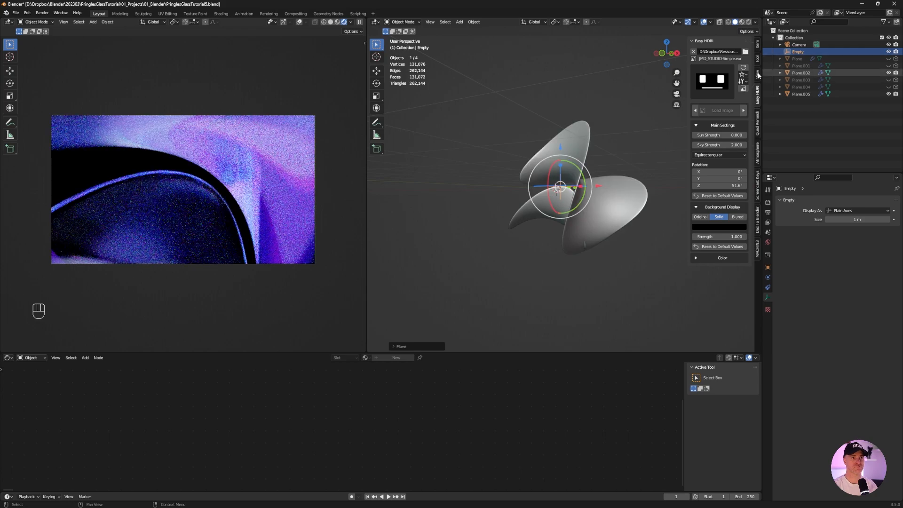
Set the camera's depth of field focus object to Empty and save the file.
click(798, 44)
click(886, 339)
click(853, 339)
click(842, 358)
key(ctrl+s)
Rotate Plane.004 and move it behind the large central shape.
key(r)
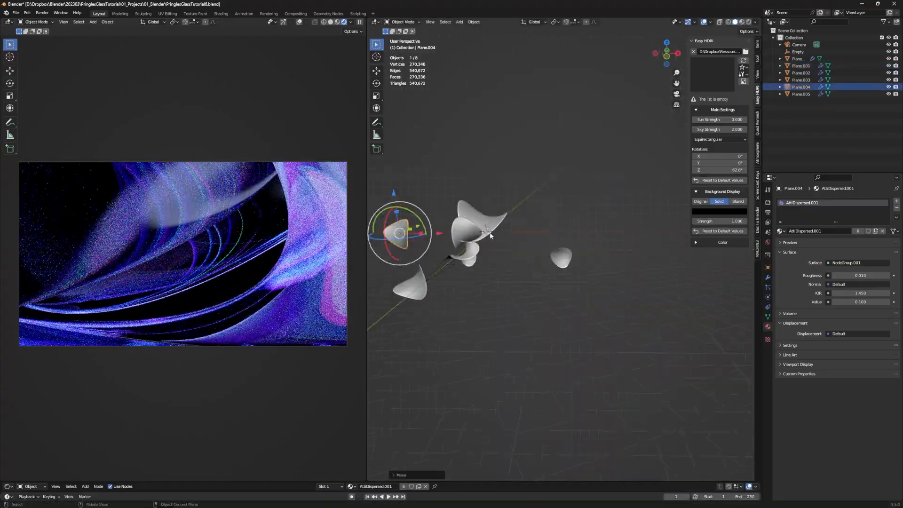
key(KP_1)
key(g)
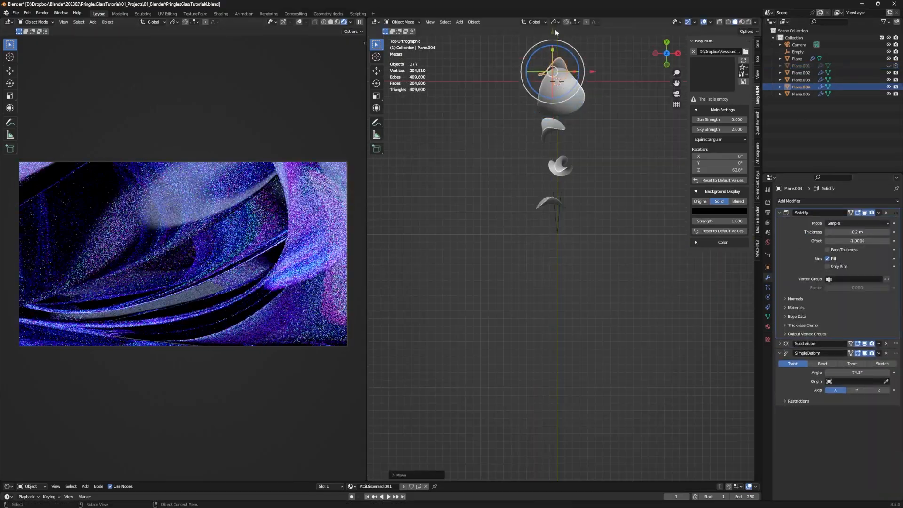
key(KP_1)
drag(553, 125, 553, 122)
Reposition the focus empty among the shapes using the side, top and camera views.
key(KP_3)
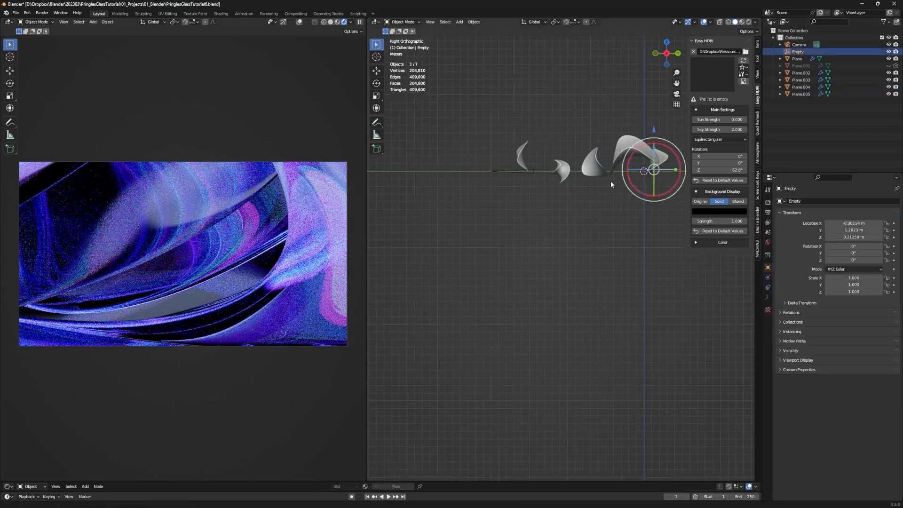
shift+middle_drag(610, 180, 685, 90)
key(KP_7)
key(g)
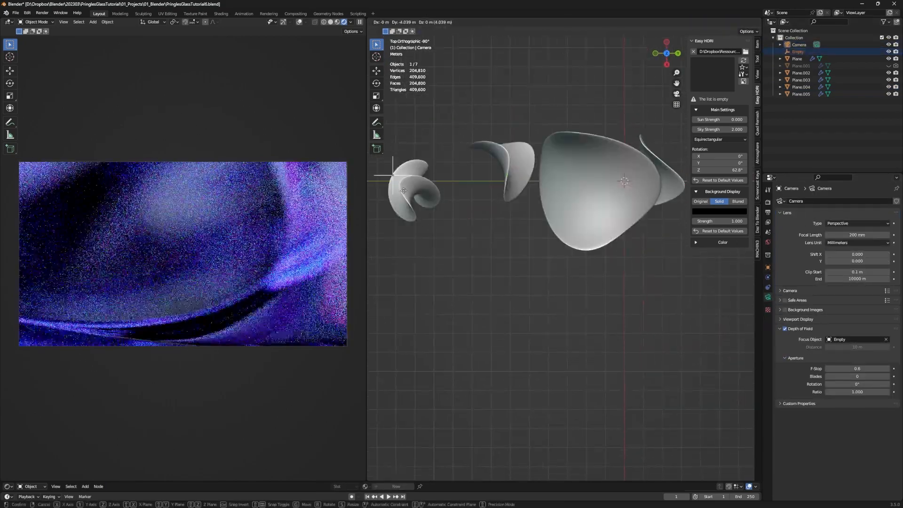
key(KP_0)
click(541, 233)
key(g)
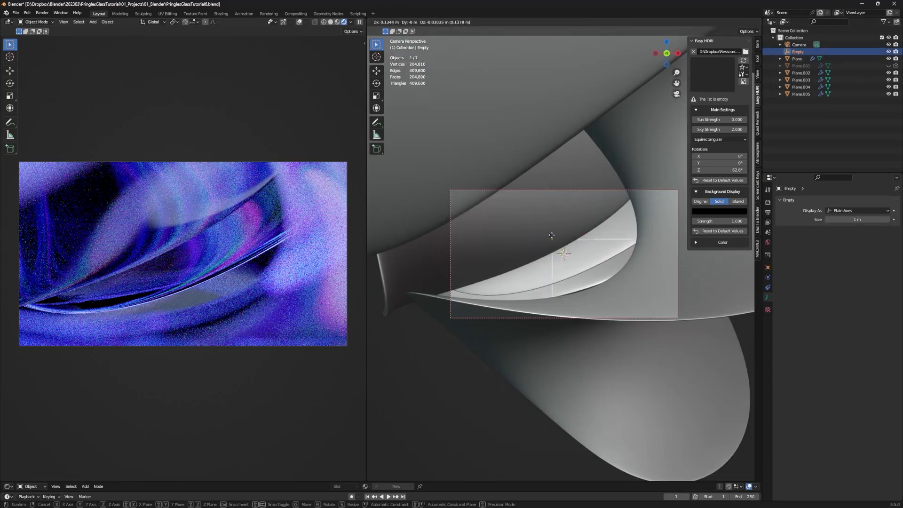
key(Up)
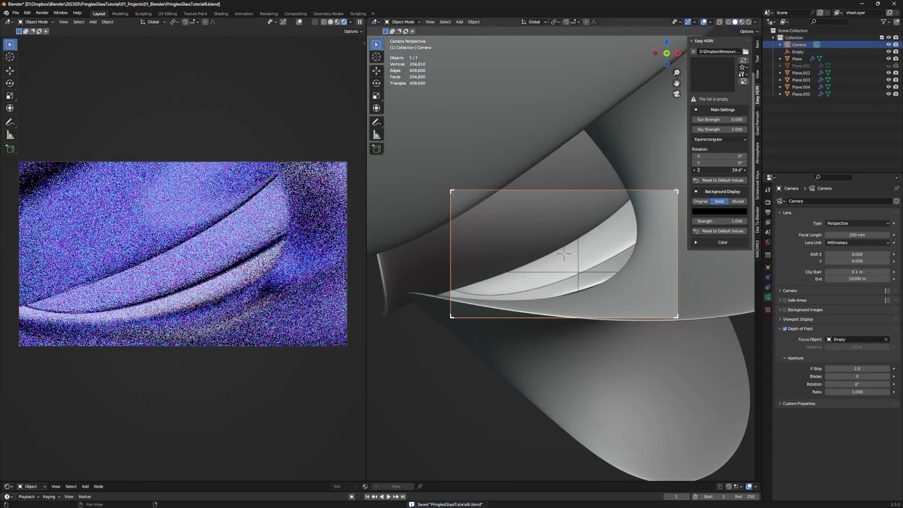
Load the JMD_STUDIO-Simple2.exr HDRI, set its Z rotation to 12.7°, and save the file.
click(743, 67)
click(706, 92)
click(713, 81)
click(508, 118)
click(723, 110)
drag(722, 185, 707, 185)
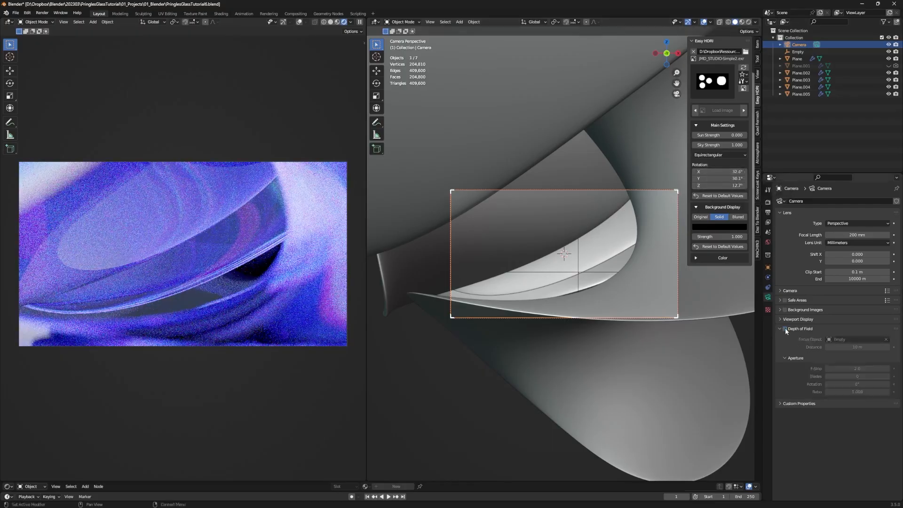
key(ctrl+s)
Rotate Plane.004 from above and from the front, and nudge its position.
click(565, 271)
key(alt+a)
key(KP_0)
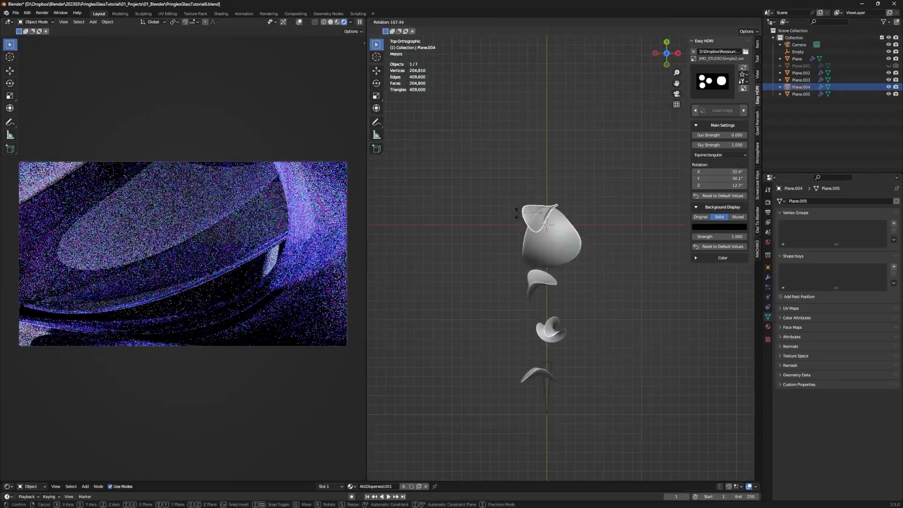
click(516, 214)
key(KP_1)
key(r)
drag(546, 236, 547, 244)
key(r)
click(553, 301)
Set Plane.004's twist angle to about 283°, rotate it again, and move it farther back along Y.
click(768, 278)
drag(857, 373, 870, 373)
key(r)
click(555, 306)
key(KP_3)
key(g)
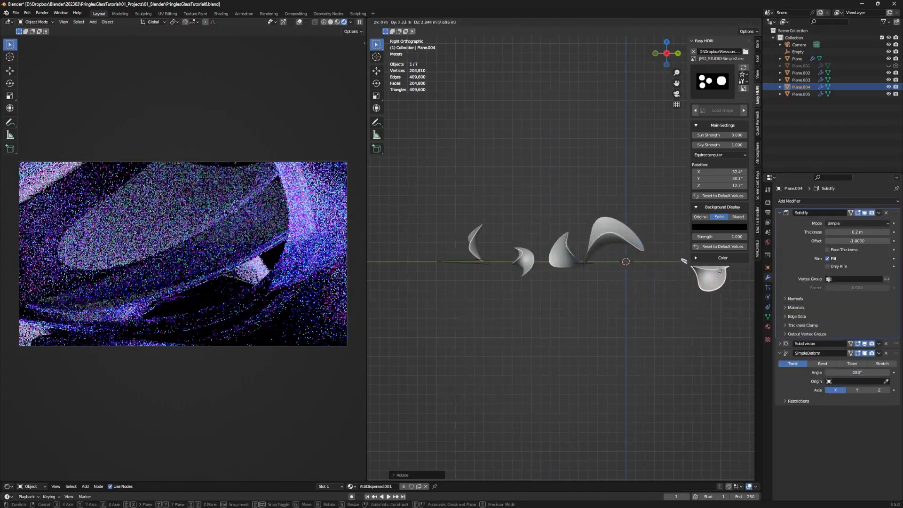
Rotate Plane.003 from the front and side, save the file, and adjust the HDRI's Y rotation.
drag(383, 481, 399, 407)
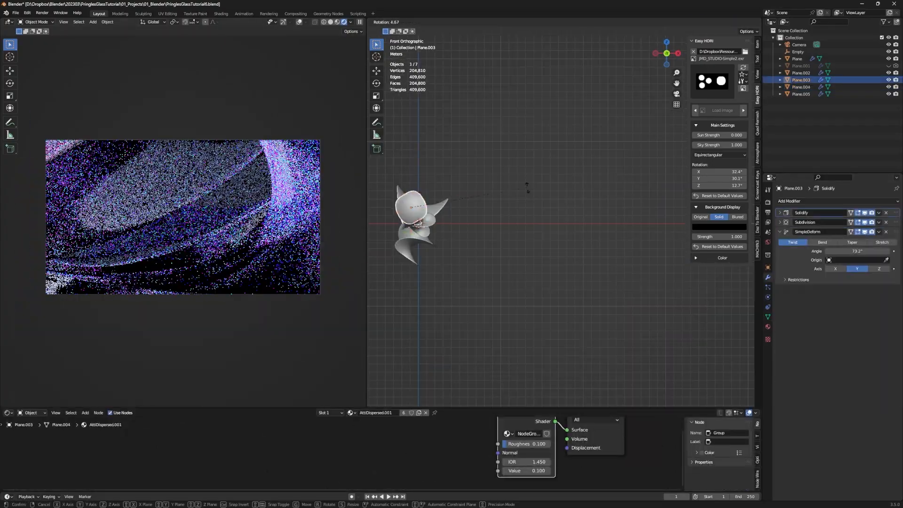
middle_drag(404, 207, 438, 196)
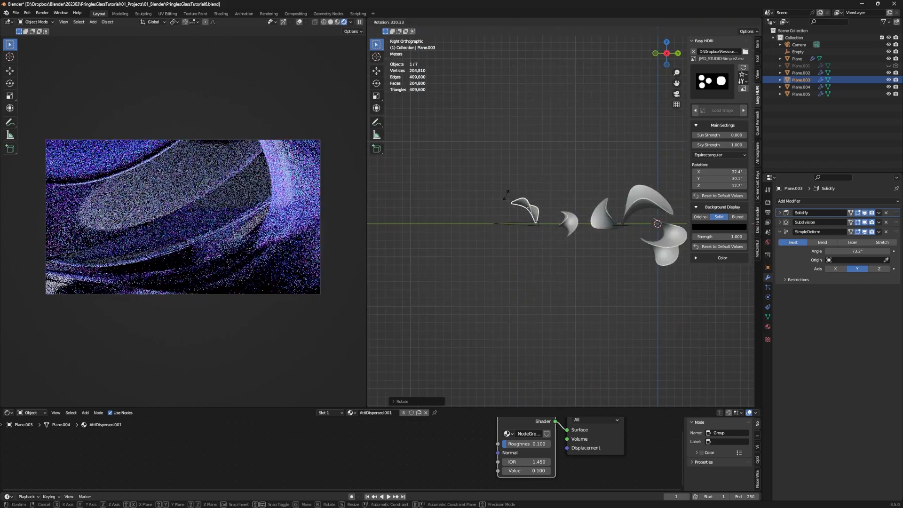
click(509, 195)
click(431, 191)
key(ctrl+s)
drag(719, 179, 691, 174)
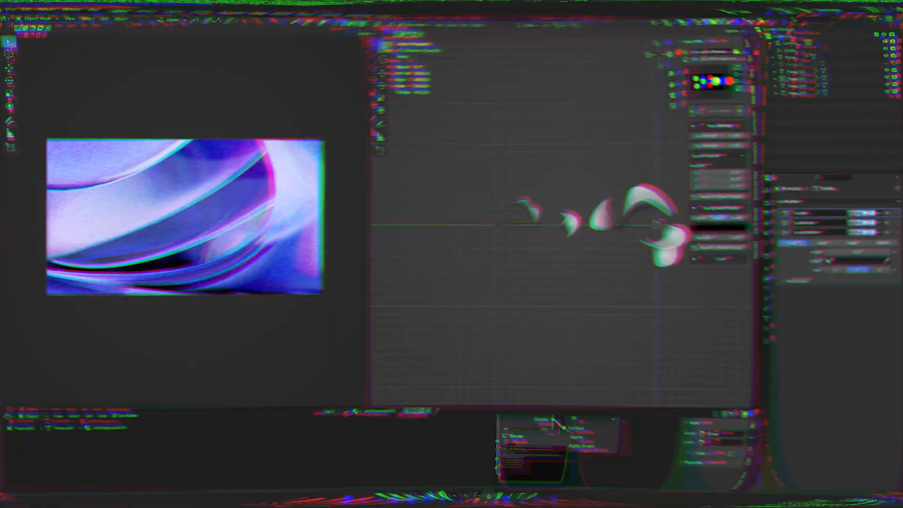